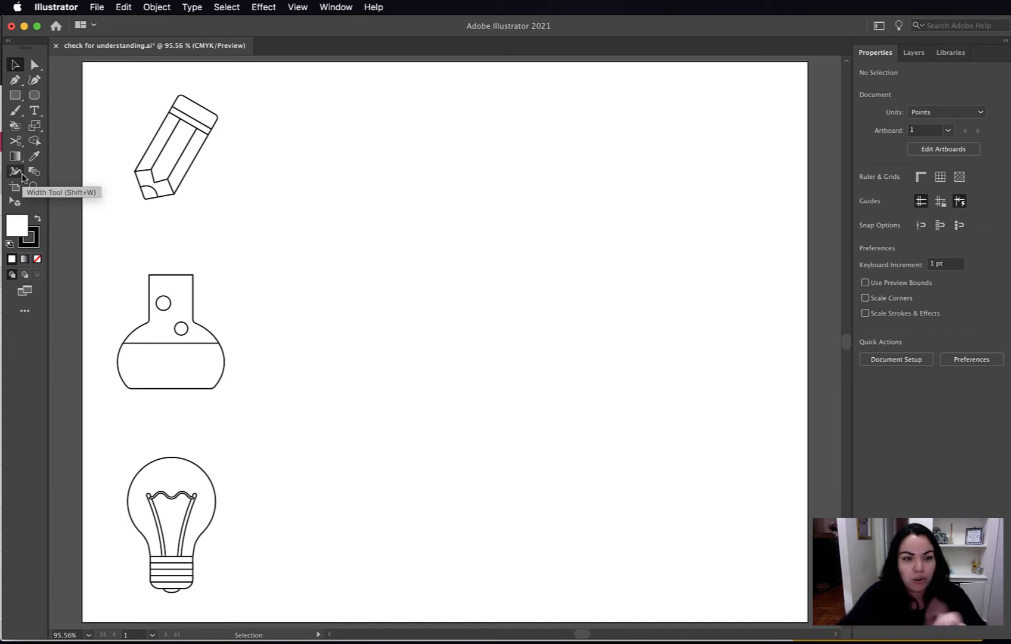
Thicken the stroke at the midpoint of the pencil body's outer left edge with the Width tool
{"action": "key", "text": "super+equal"}
{"action": "key", "text": "super+equal"}
{"action": "key", "text": "space"}
{"action": "mouse_move", "coordinate": [276, 180]}
{"action": "left_mouse_down"}
{"action": "mouse_move", "coordinate": [593, 522]}
{"action": "mouse_move", "coordinate": [555, 463]}
{"action": "left_mouse_up"}
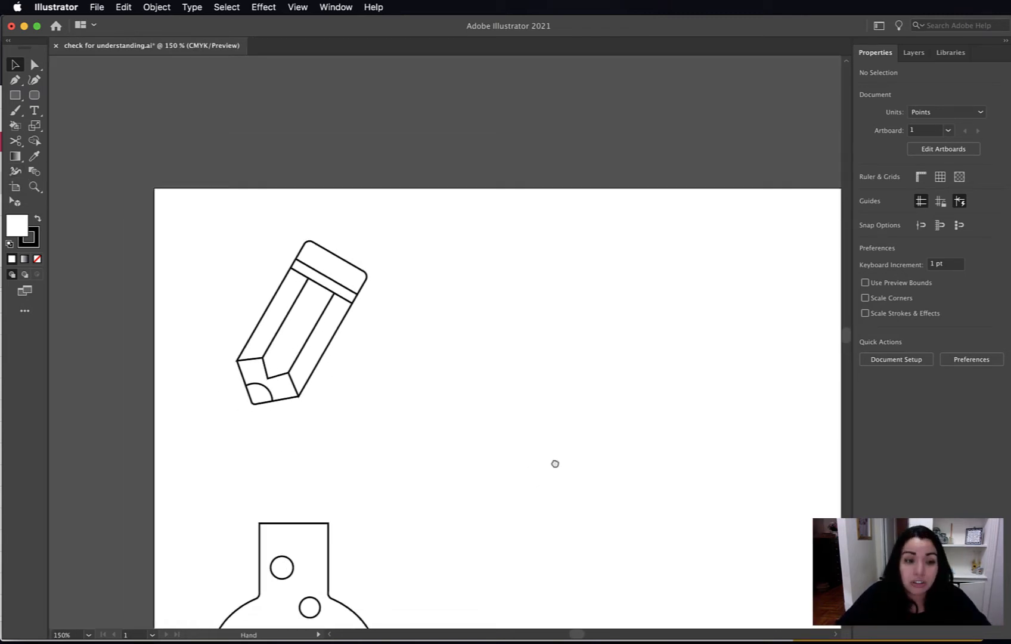
{"action": "left_click", "coordinate": [272, 311]}
{"action": "left_click", "coordinate": [15, 172]}
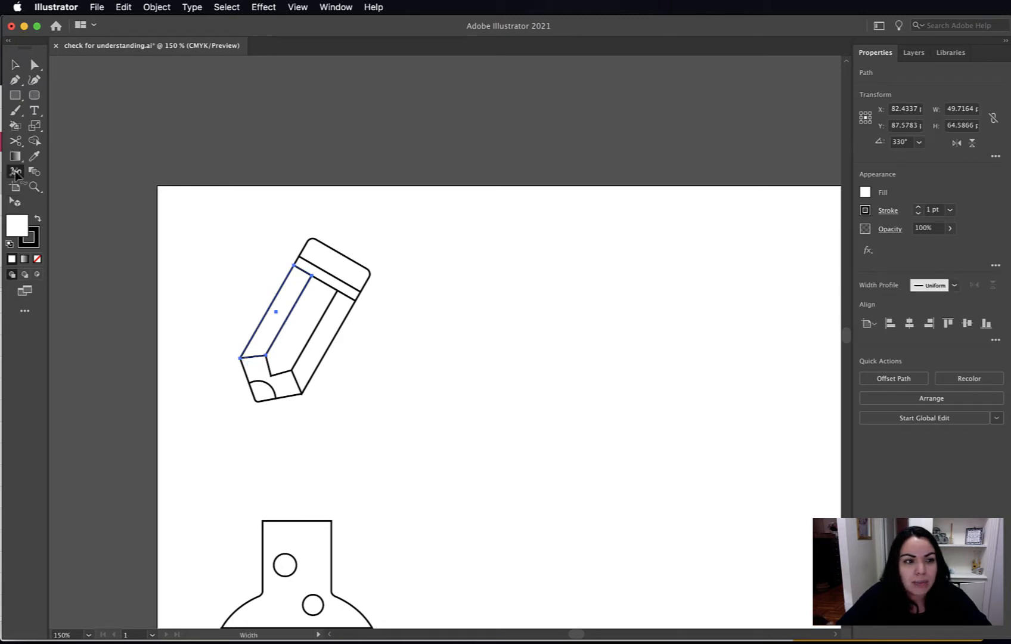
{"action": "left_click_drag", "start_coordinate": [271, 316], "coordinate": [265, 312]}
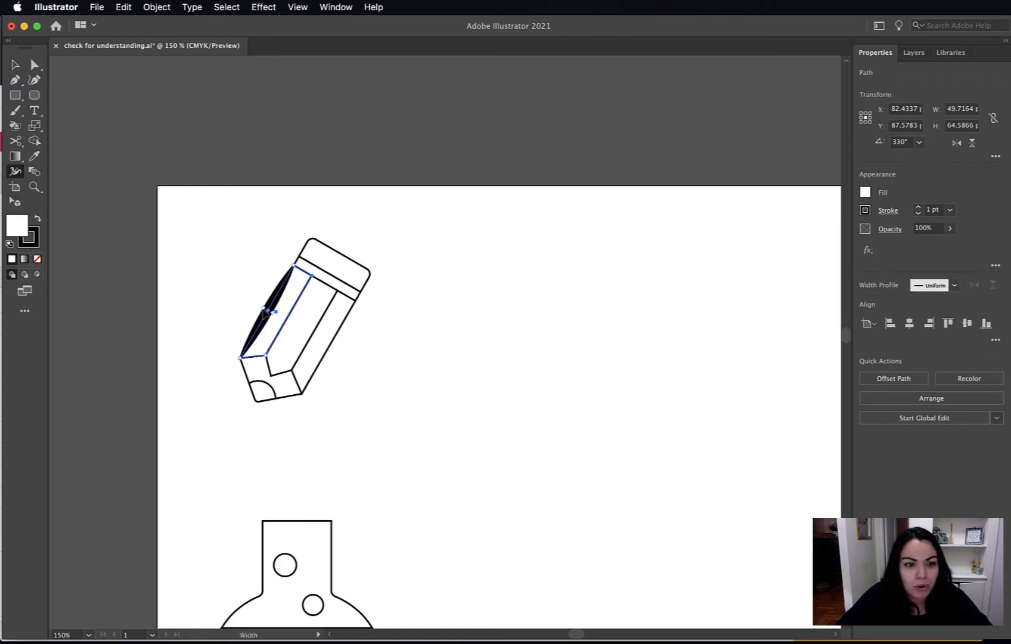
Add a second width point near the upper end of the same pencil edge to bulge its stroke inward, and deselect it
{"action": "key", "text": "super+equal"}
{"action": "key", "text": "super+equal"}
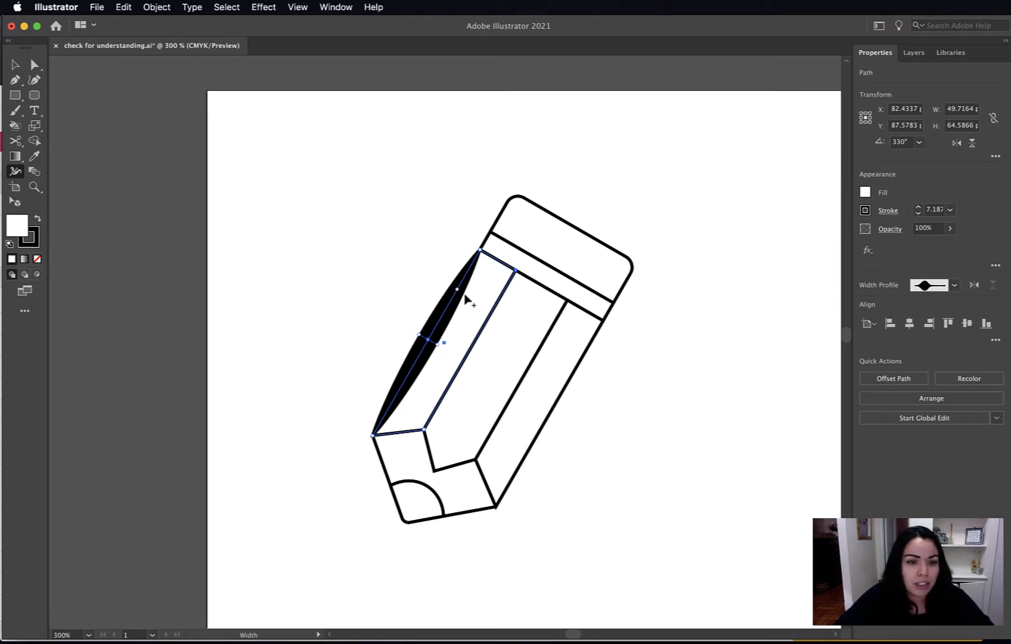
{"action": "left_click_drag", "start_coordinate": [465, 295], "coordinate": [474, 299]}
{"action": "key", "text": "v"}
{"action": "left_click", "coordinate": [386, 238]}
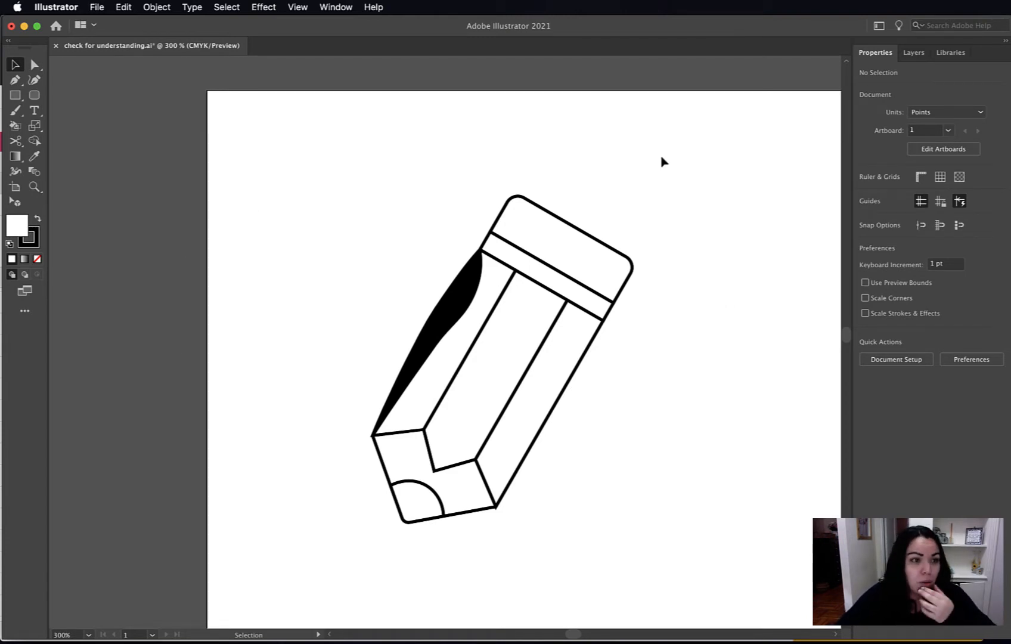
Switch to the Gravit Designer document in Chrome and bring the pencil on the Check For Understanding page into close view
{"action": "left_click", "coordinate": [24, 27]}
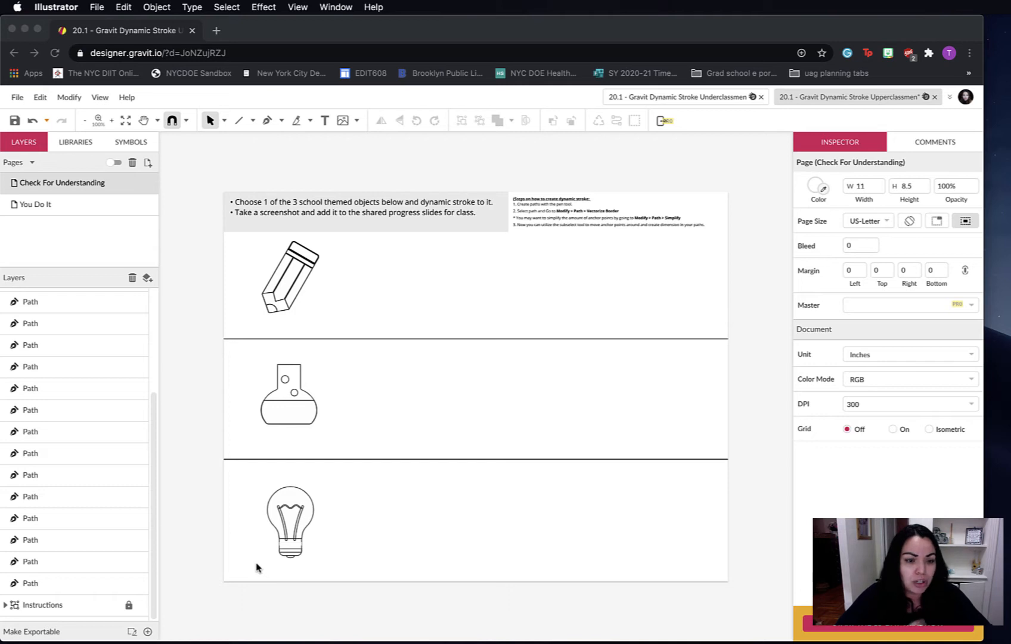
{"action": "left_click", "coordinate": [402, 310]}
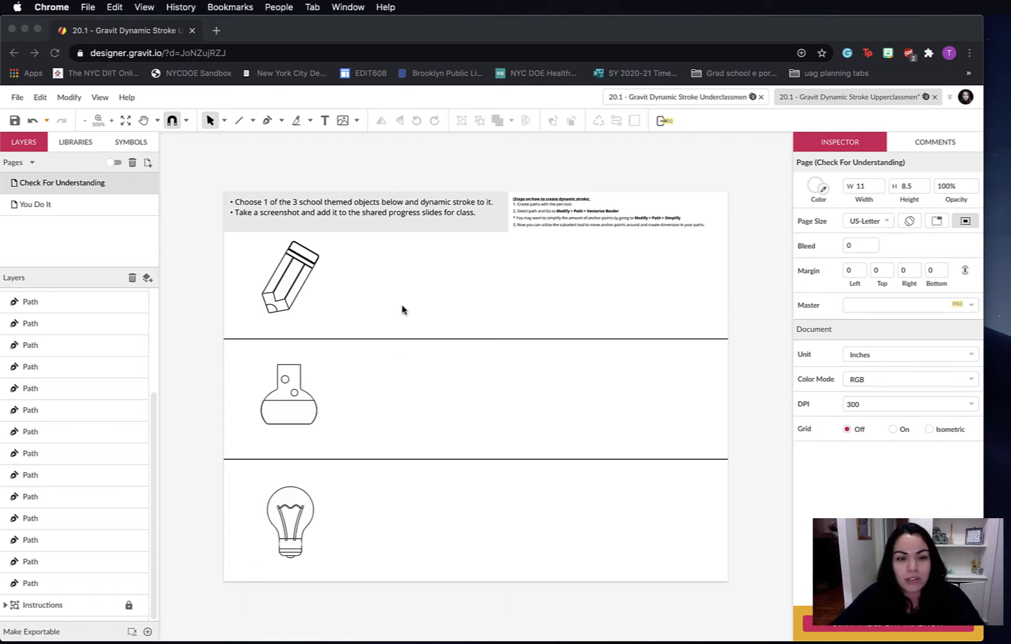
{"action": "left_click_drag", "start_coordinate": [389, 285], "coordinate": [566, 311]}
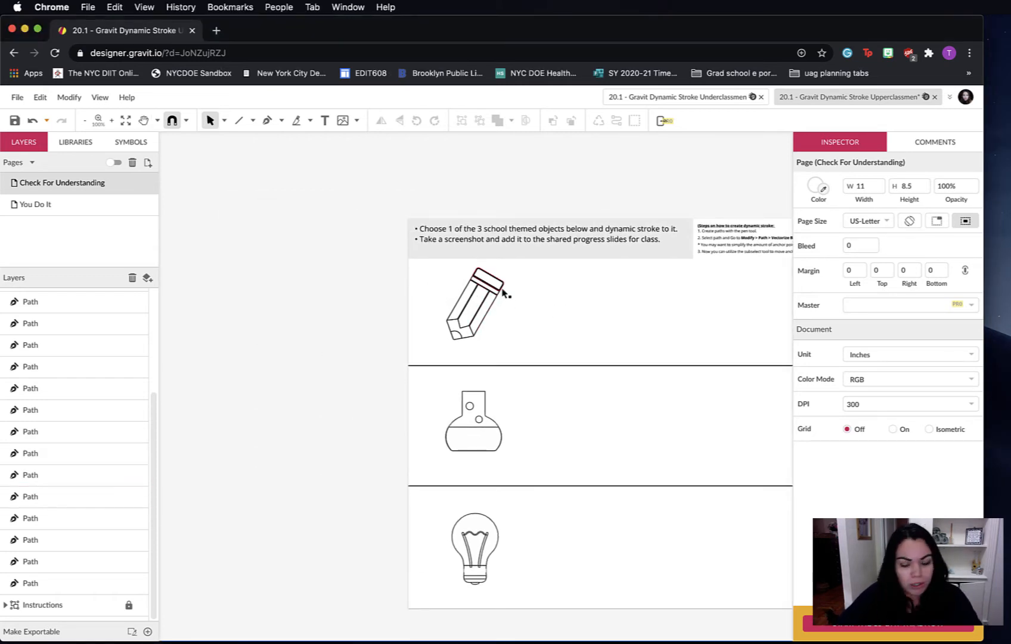
{"action": "key", "text": "super+plus"}
{"action": "key", "text": "super+plus"}
{"action": "mouse_move", "coordinate": [570, 186]}
{"action": "left_mouse_down"}
{"action": "mouse_move", "coordinate": [358, 439]}
{"action": "mouse_move", "coordinate": [526, 402]}
{"action": "left_mouse_up"}
{"action": "key", "text": "super+plus"}
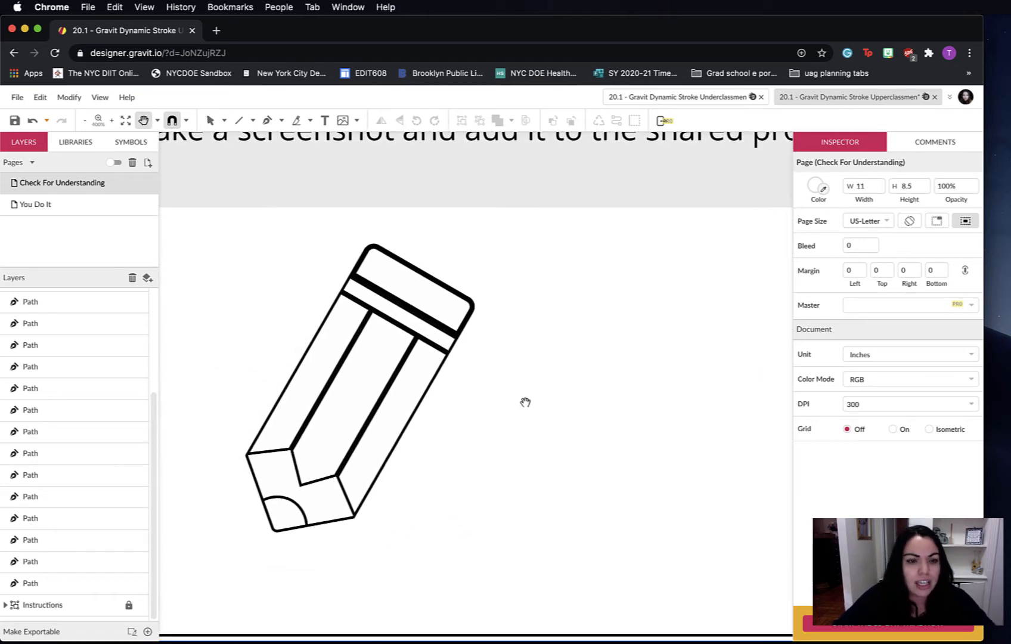
Try changing the border width of the pencil's eraser path
{"action": "left_click", "coordinate": [411, 290]}
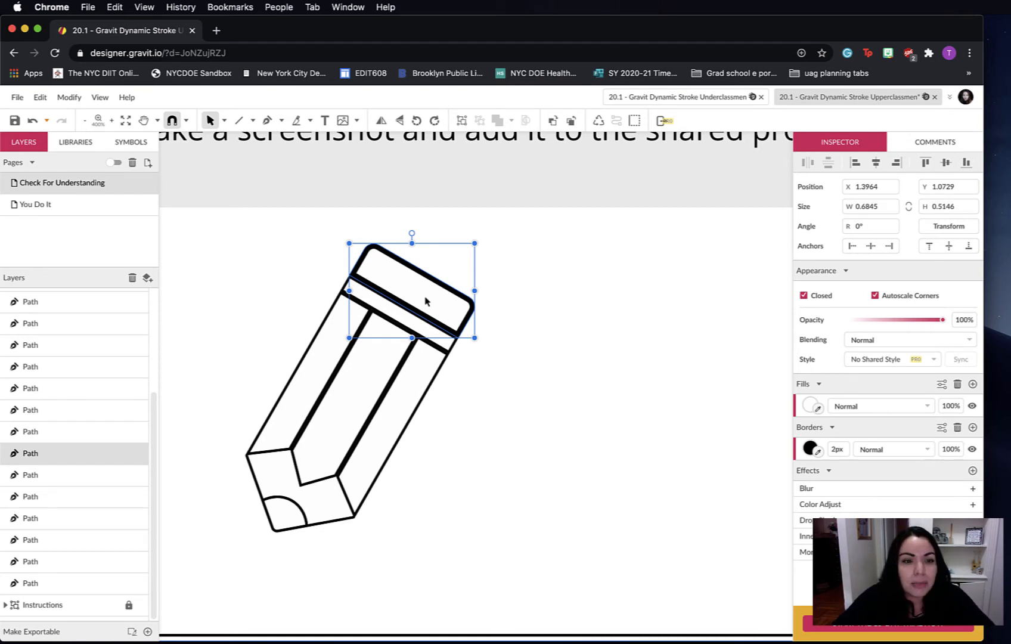
{"action": "key", "text": "super+equal"}
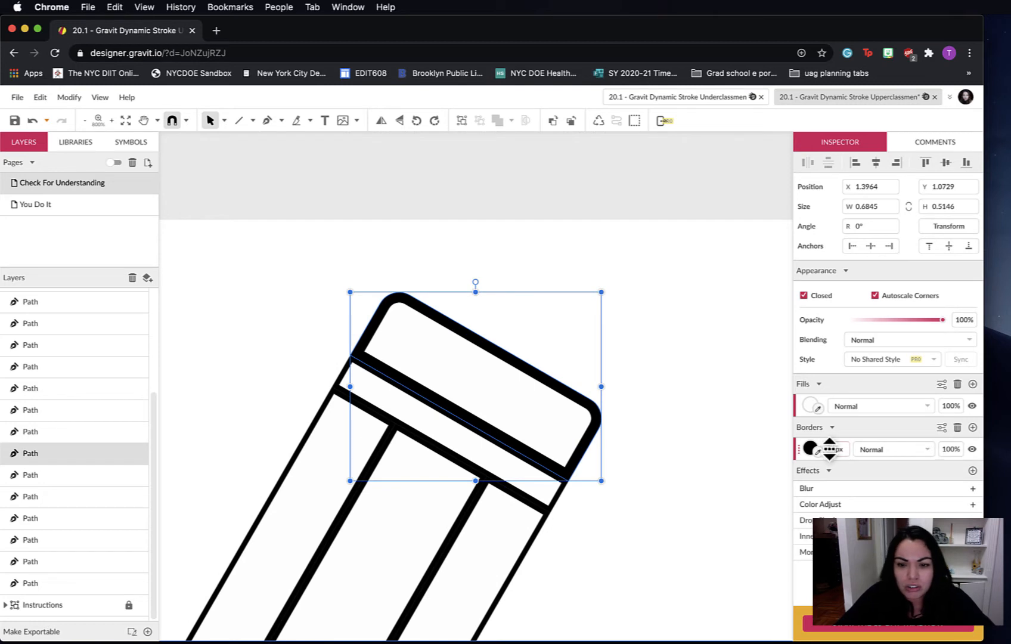
{"action": "left_click_drag", "start_coordinate": [830, 447], "coordinate": [831, 450]}
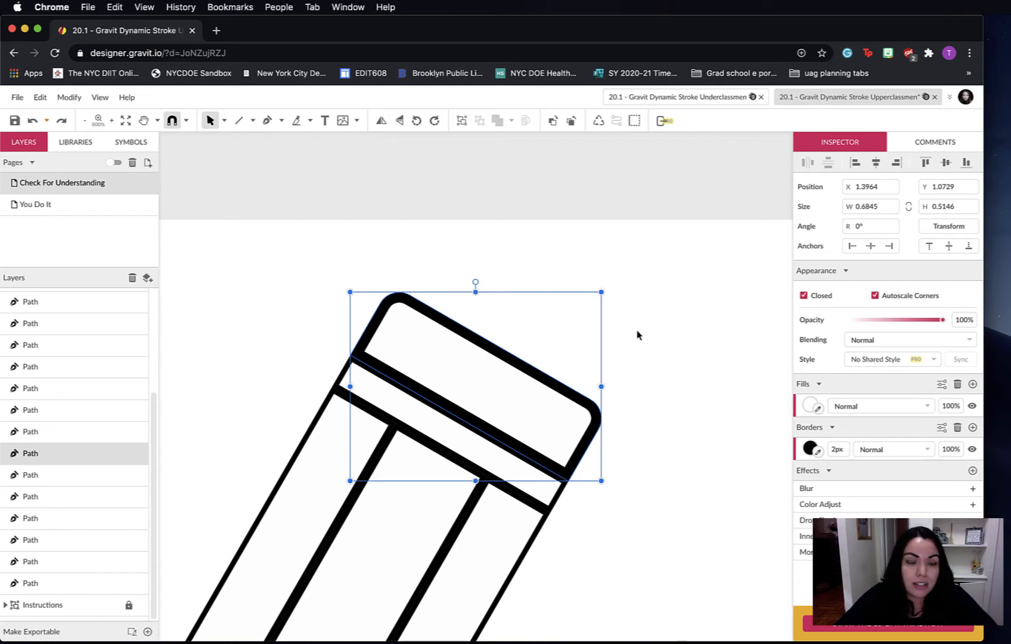
{"action": "left_click", "coordinate": [655, 327]}
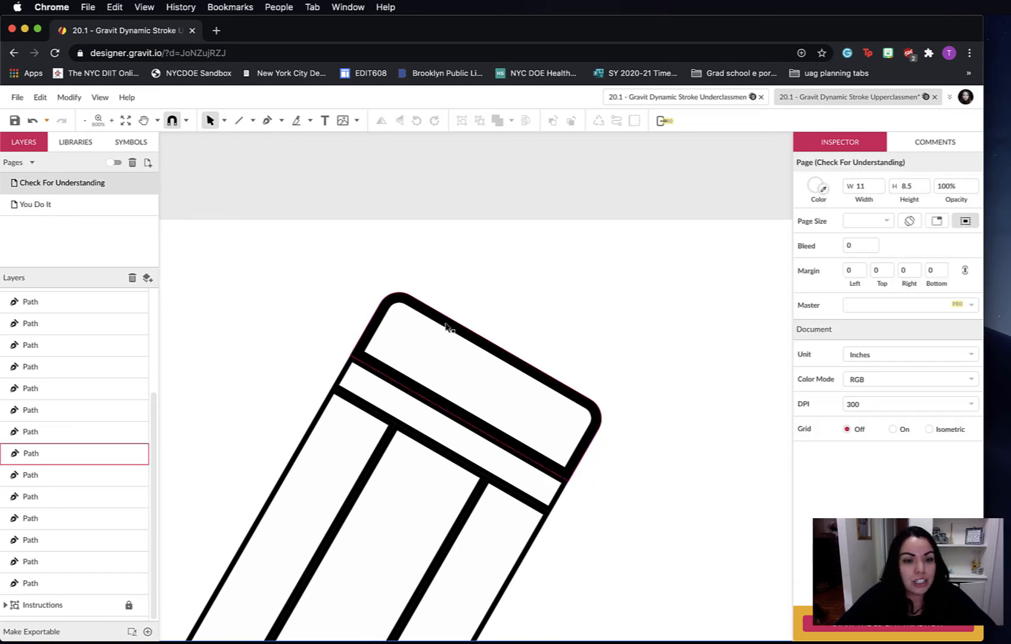
Convert the border of the pencil's eraser into an editable outline with Vectorize Border
{"action": "left_click", "coordinate": [455, 329]}
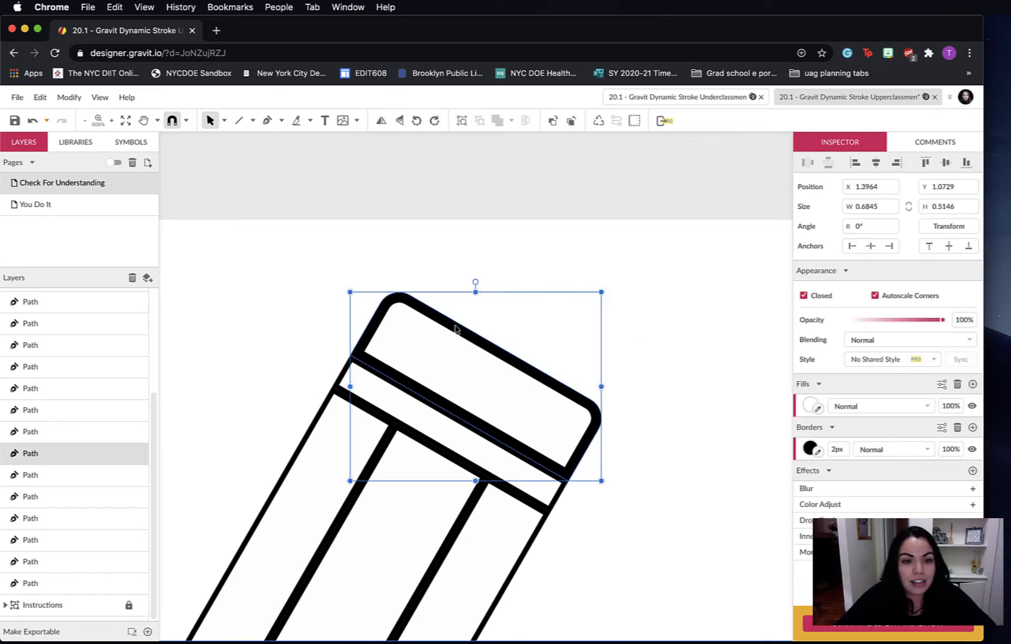
{"action": "left_click", "coordinate": [69, 97]}
{"action": "mouse_move", "coordinate": [113, 344]}
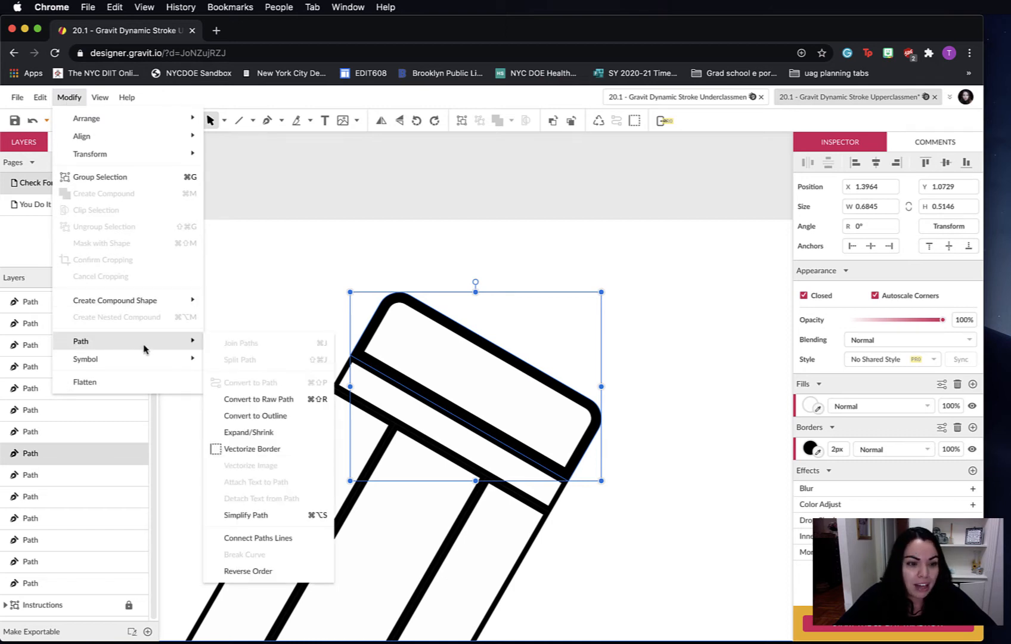
{"action": "left_click", "coordinate": [249, 456]}
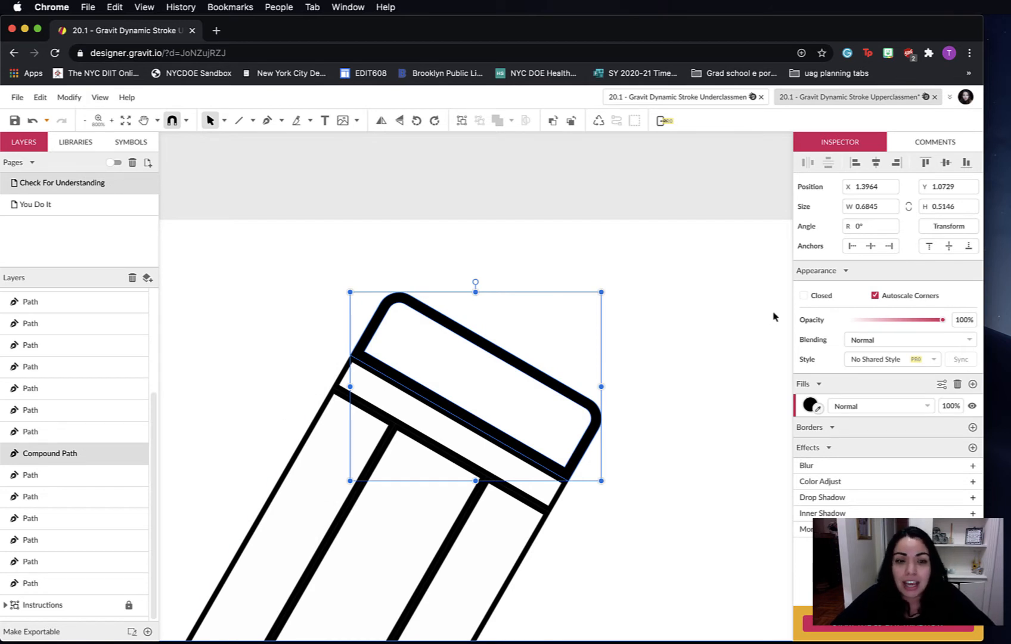
Use the Subselect tool to move the inner lower-right corner anchor of the eraser outline inward, thickening that corner
{"action": "key", "text": "super+equal"}
{"action": "key", "text": "super+equal"}
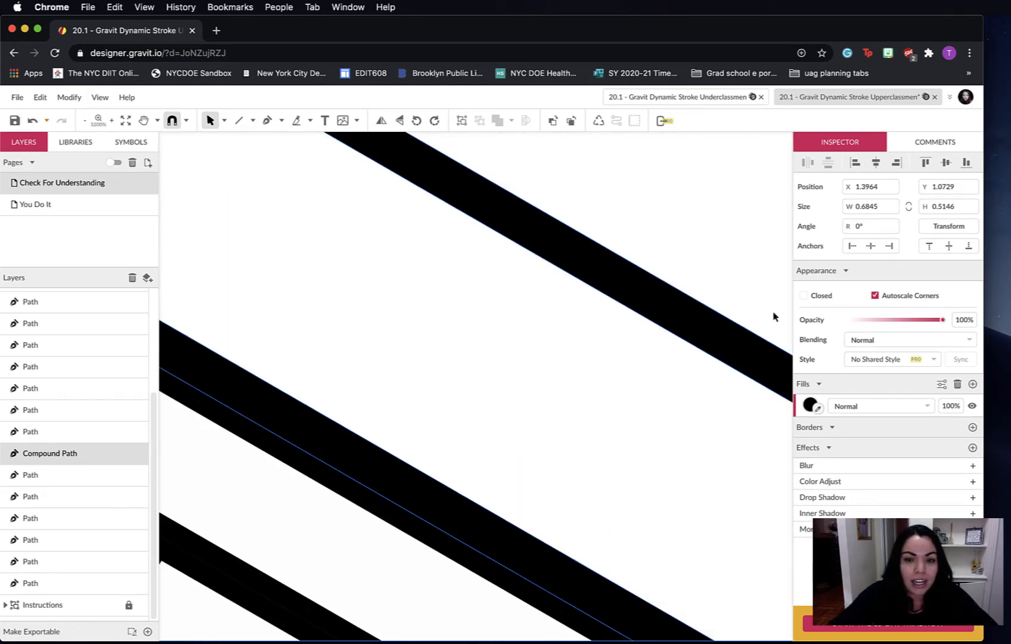
{"action": "key", "text": "super+minus"}
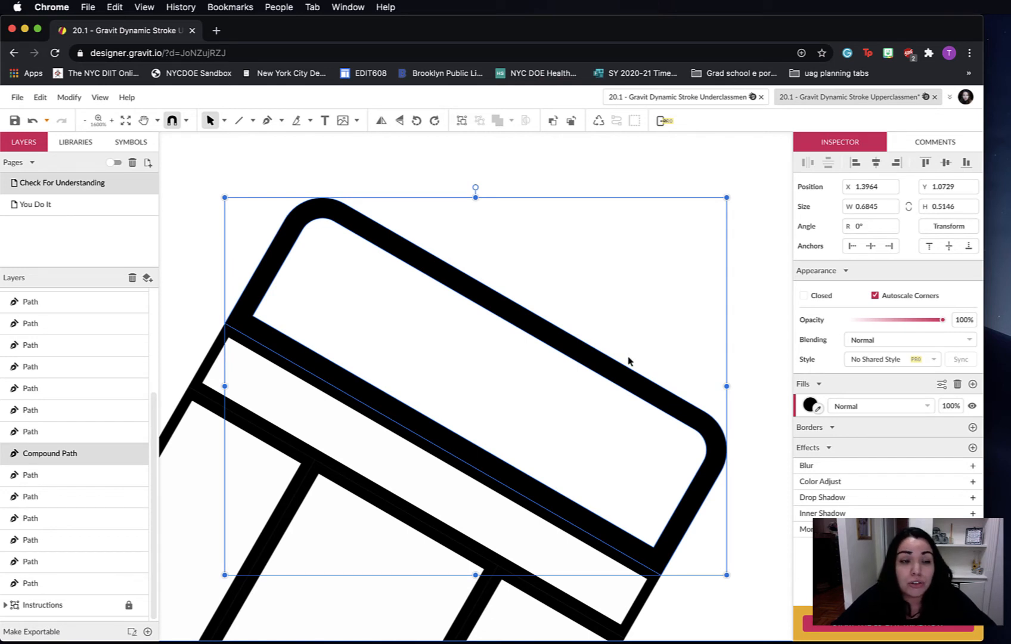
{"action": "left_click", "coordinate": [223, 122]}
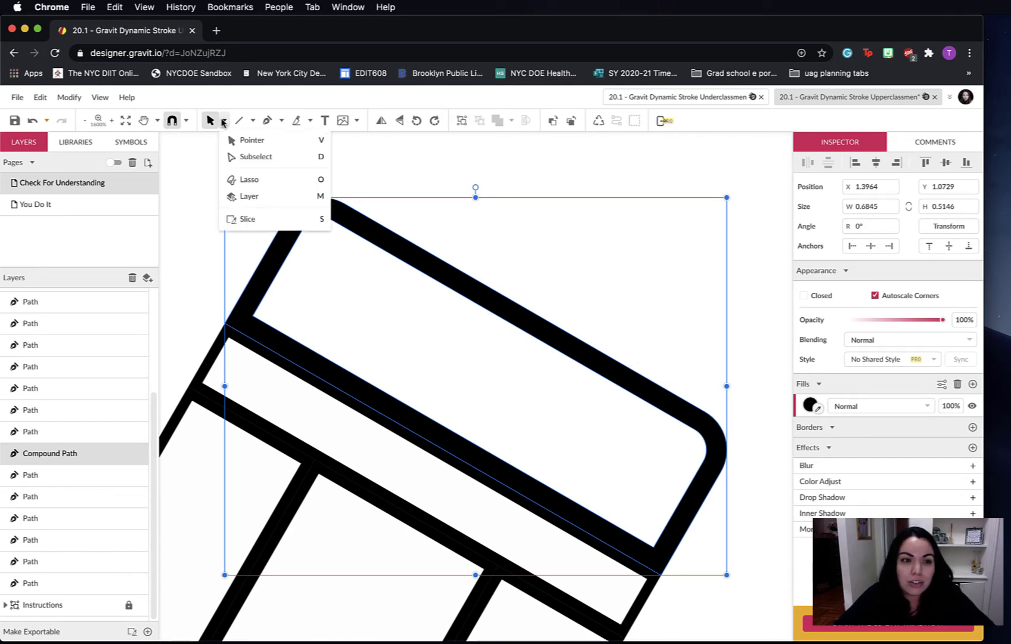
{"action": "left_click", "coordinate": [290, 159]}
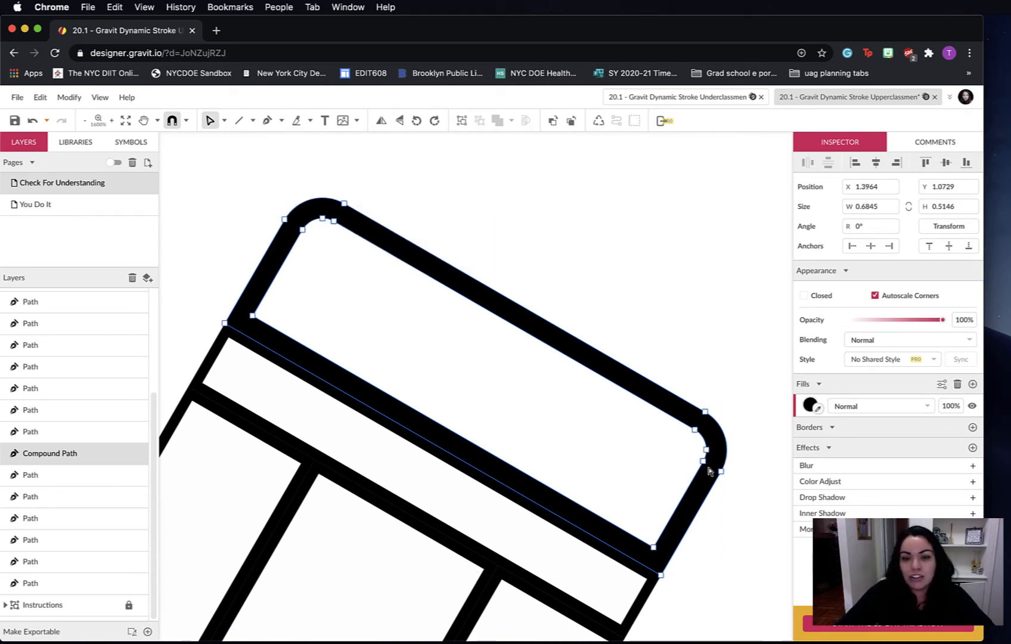
{"action": "left_click", "coordinate": [653, 547]}
{"action": "left_click_drag", "start_coordinate": [654, 548], "coordinate": [642, 527]}
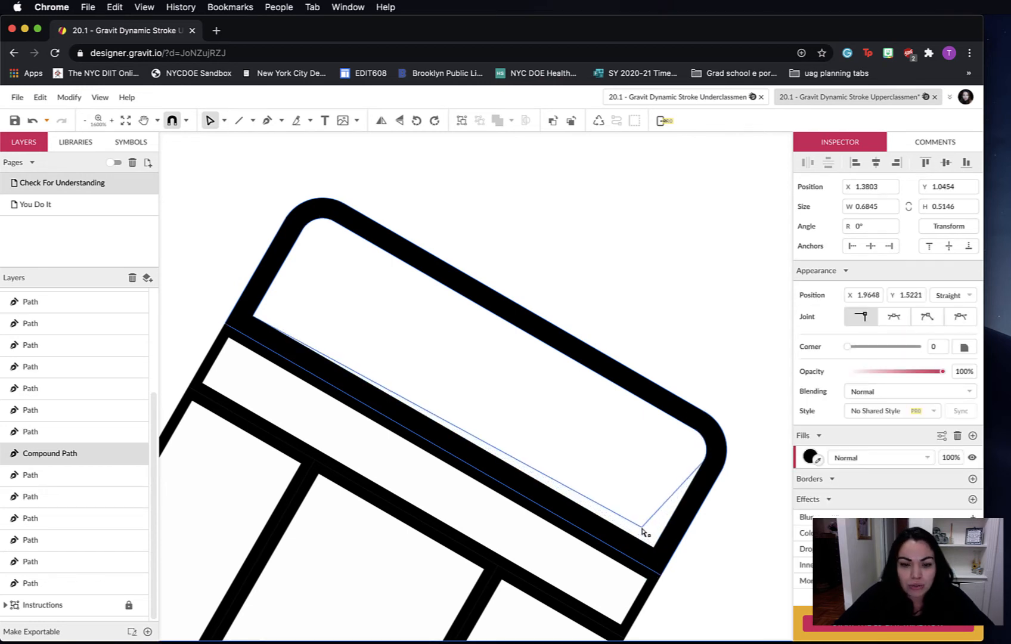
{"action": "left_click", "coordinate": [713, 557]}
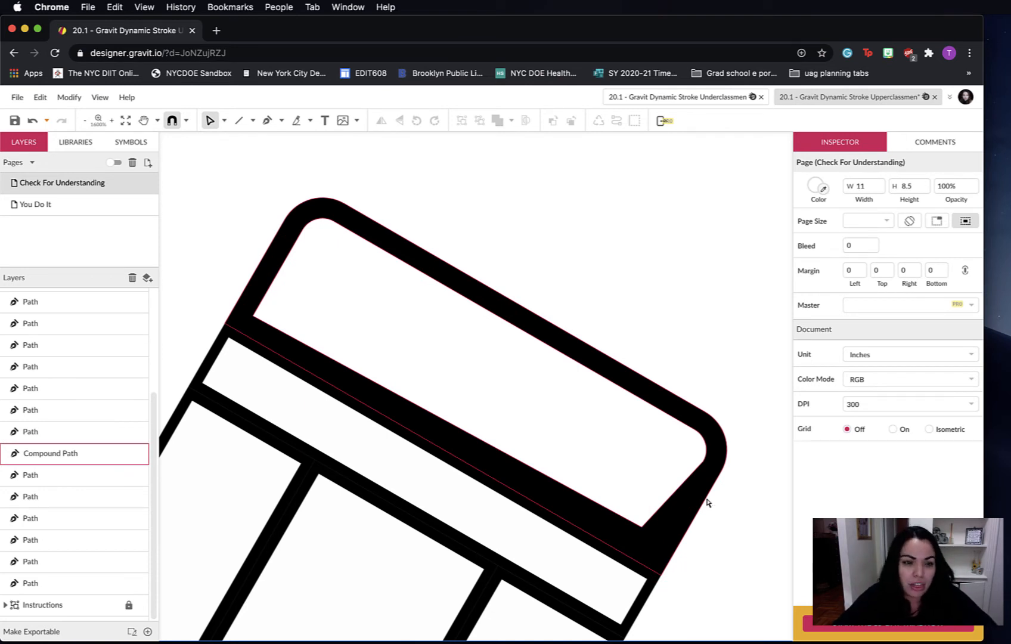
Move the inner lower-left corner anchor and the anchor beside the inner upper-left curve of the eraser outline slightly inward
{"action": "left_click", "coordinate": [255, 322]}
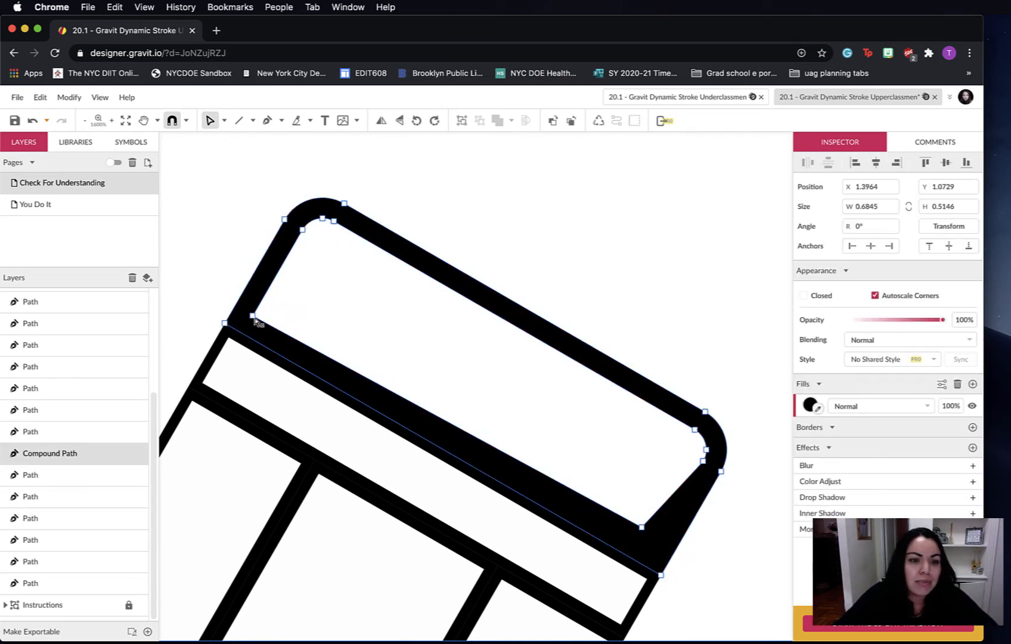
{"action": "left_click", "coordinate": [255, 320]}
{"action": "left_click_drag", "start_coordinate": [255, 321], "coordinate": [264, 322]}
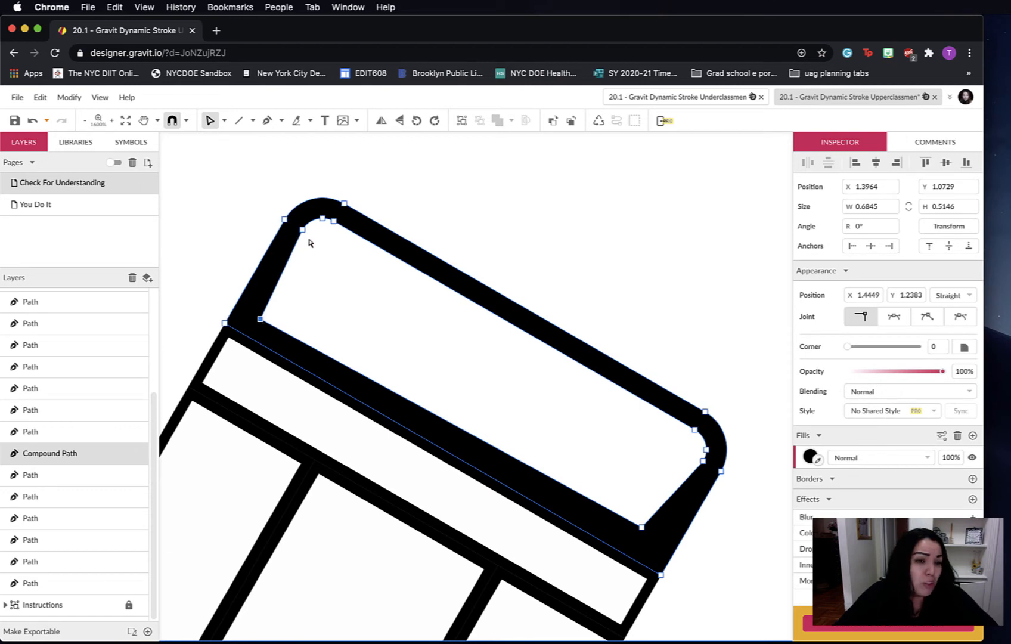
{"action": "left_click_drag", "start_coordinate": [303, 230], "coordinate": [331, 230]}
{"action": "left_click", "coordinate": [334, 222]}
{"action": "left_click", "coordinate": [534, 205]}
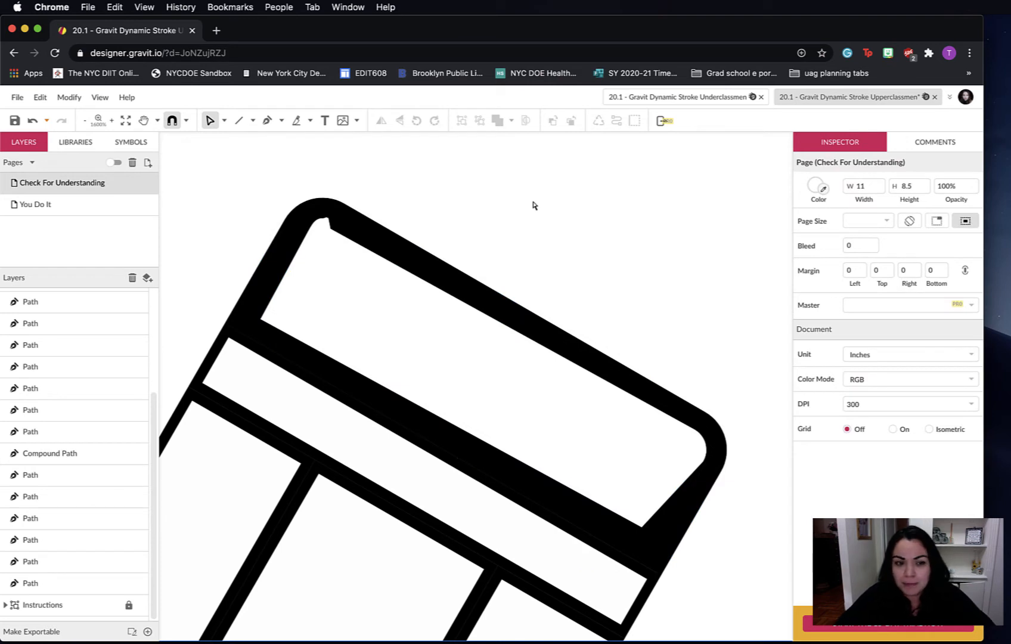
Review the reshaped pencil at a smaller scale and read the written steps for creating dynamic stroke
{"action": "key", "text": "super+minus"}
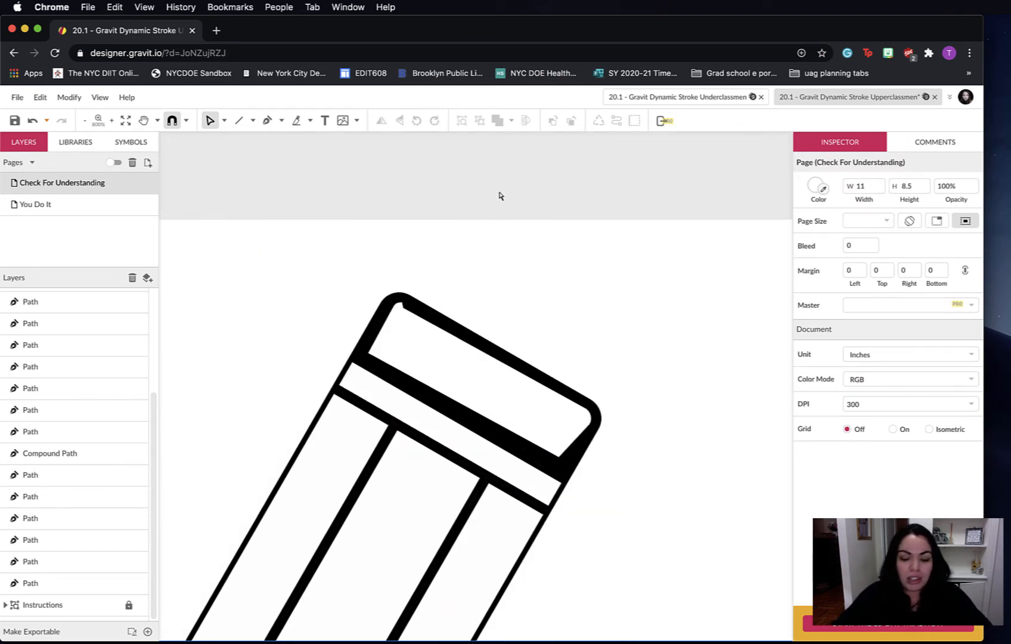
{"action": "key", "text": "super+minus"}
{"action": "key", "text": "super+minus"}
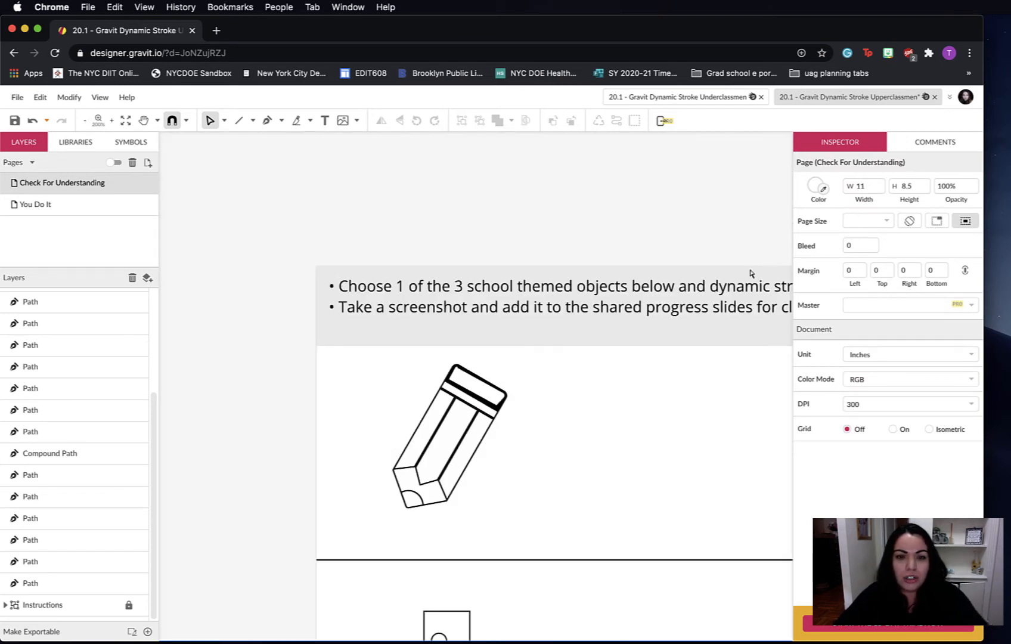
{"action": "key", "text": "space"}
{"action": "left_click_drag", "start_coordinate": [640, 264], "coordinate": [335, 242]}
{"action": "left_click_drag", "start_coordinate": [576, 281], "coordinate": [418, 287]}
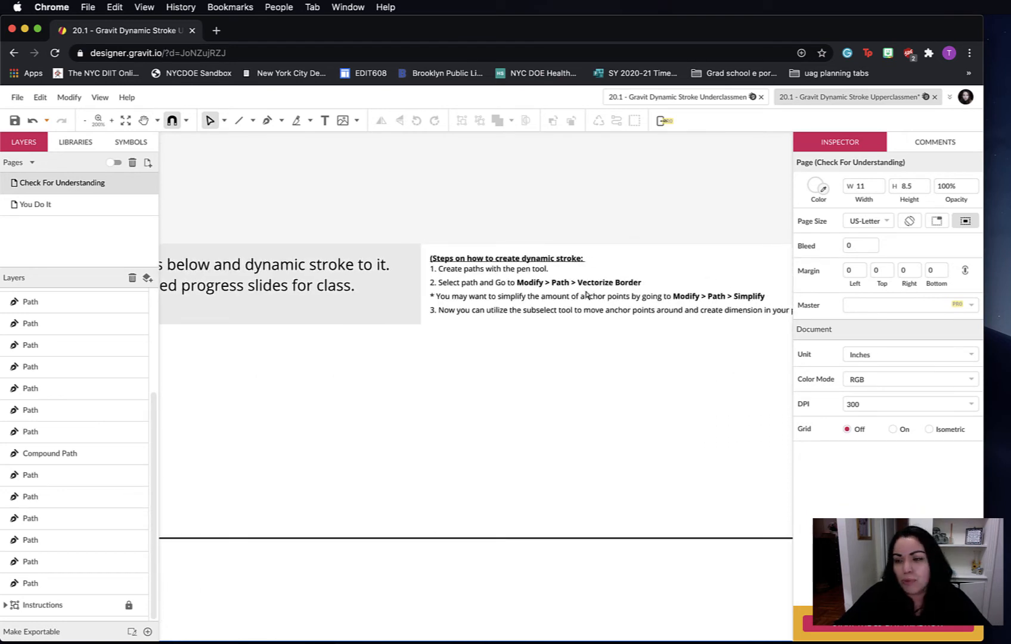
{"action": "key", "text": "space"}
{"action": "left_click_drag", "start_coordinate": [390, 417], "coordinate": [715, 352]}
{"action": "scroll", "coordinate": [520, 382], "scroll_direction": "left", "scroll_amount": 5}
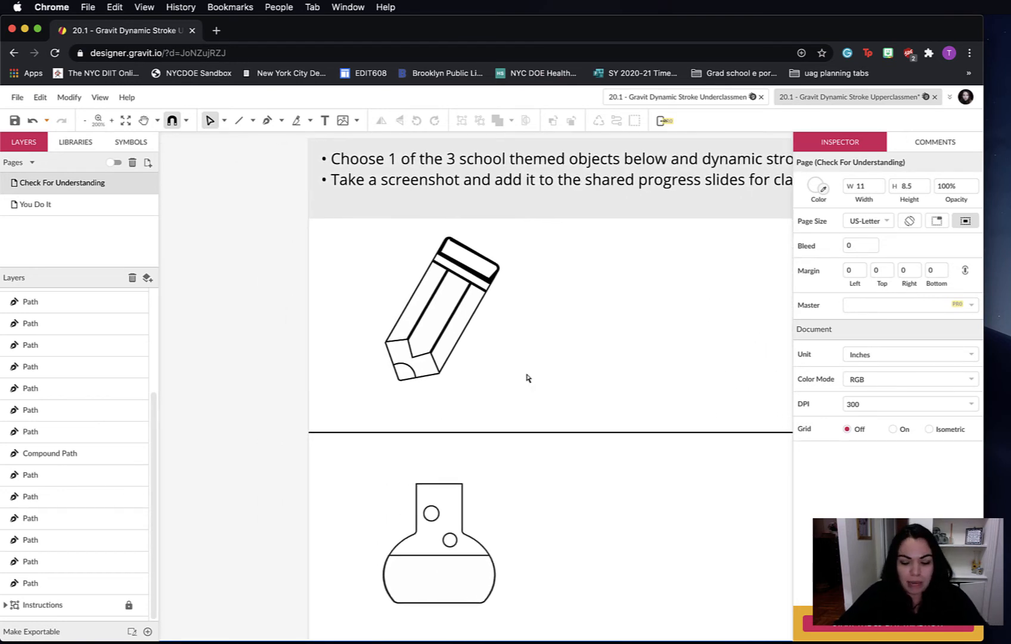
Select the rounded pencil tip path and convert its border into an outline with Vectorize Border
{"action": "key", "text": "super+plus"}
{"action": "key", "text": "super+plus"}
{"action": "left_click_drag", "start_coordinate": [391, 364], "coordinate": [615, 436]}
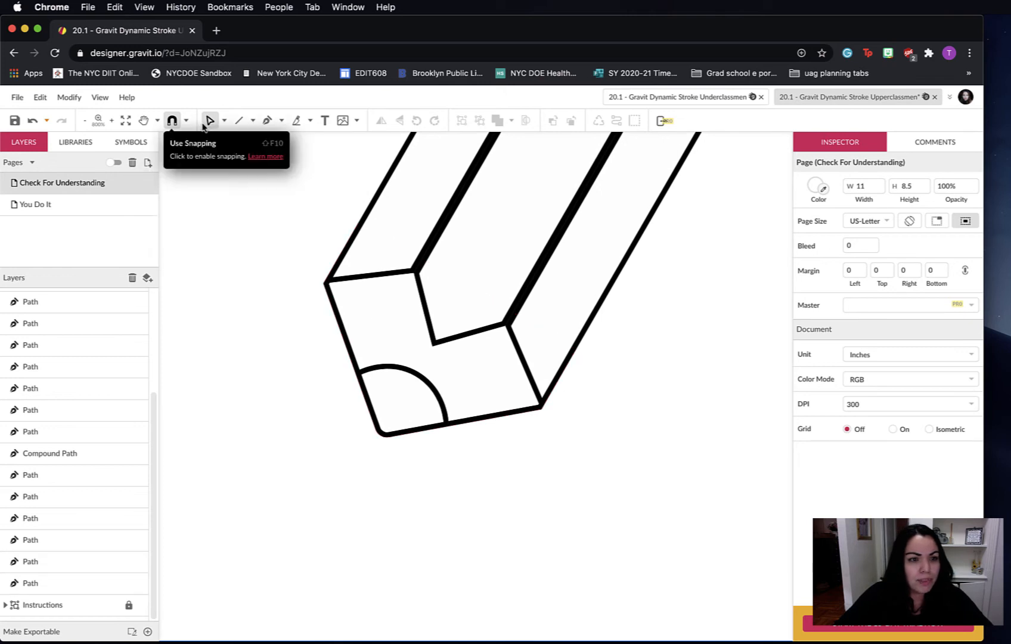
{"action": "left_click", "coordinate": [224, 121]}
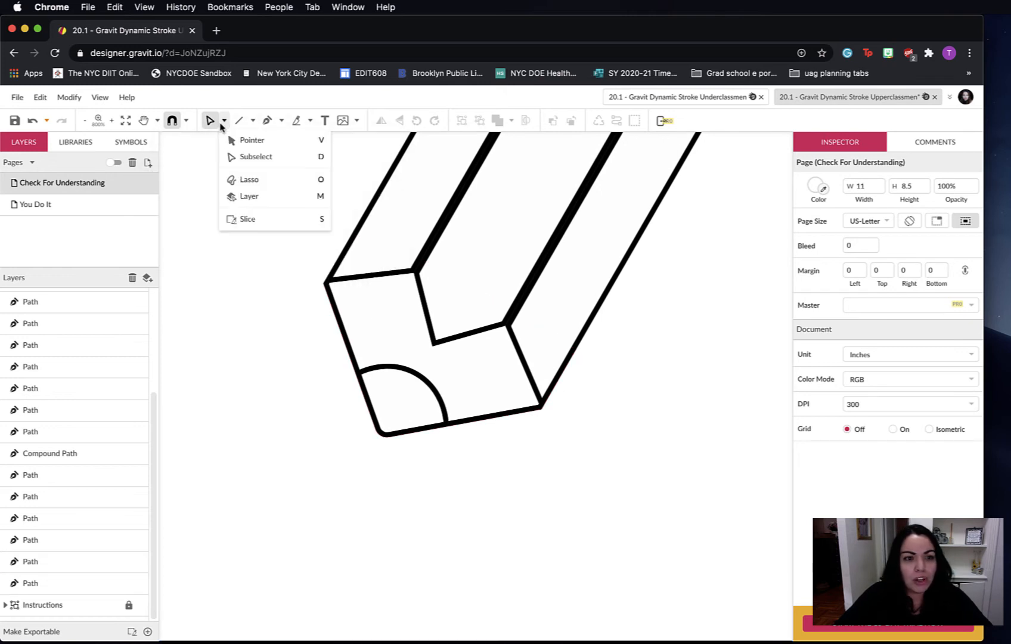
{"action": "left_click", "coordinate": [285, 141]}
{"action": "left_click", "coordinate": [415, 429]}
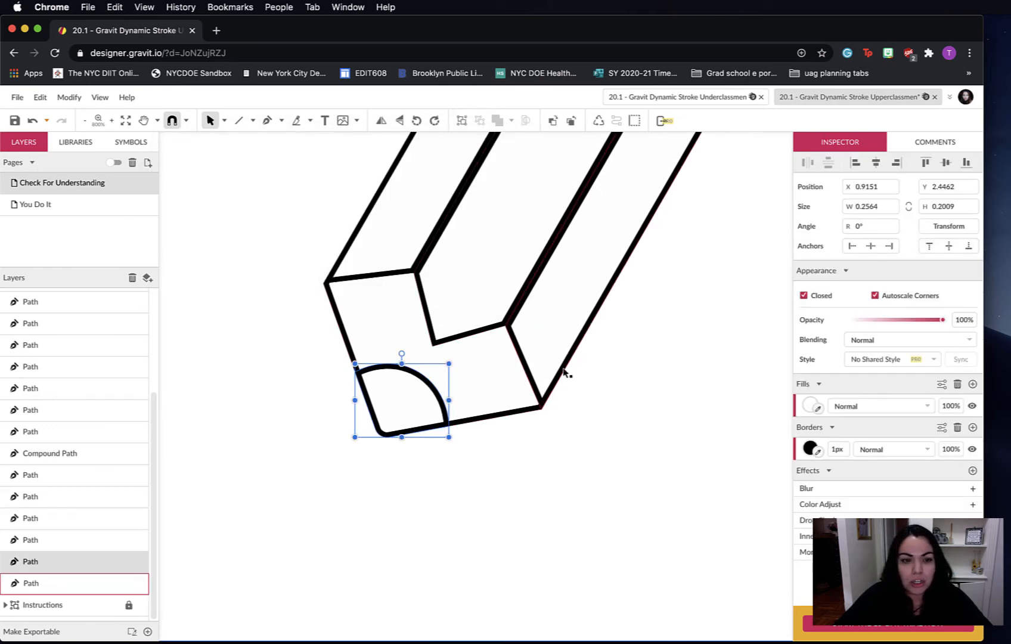
{"action": "left_click", "coordinate": [69, 97]}
{"action": "mouse_move", "coordinate": [142, 342]}
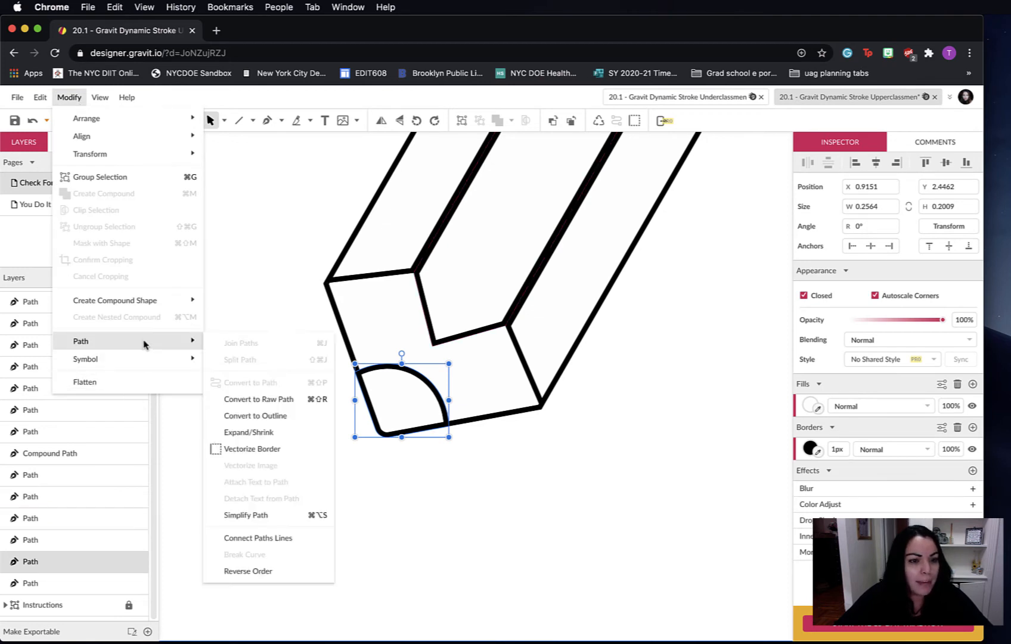
{"action": "left_click", "coordinate": [287, 451]}
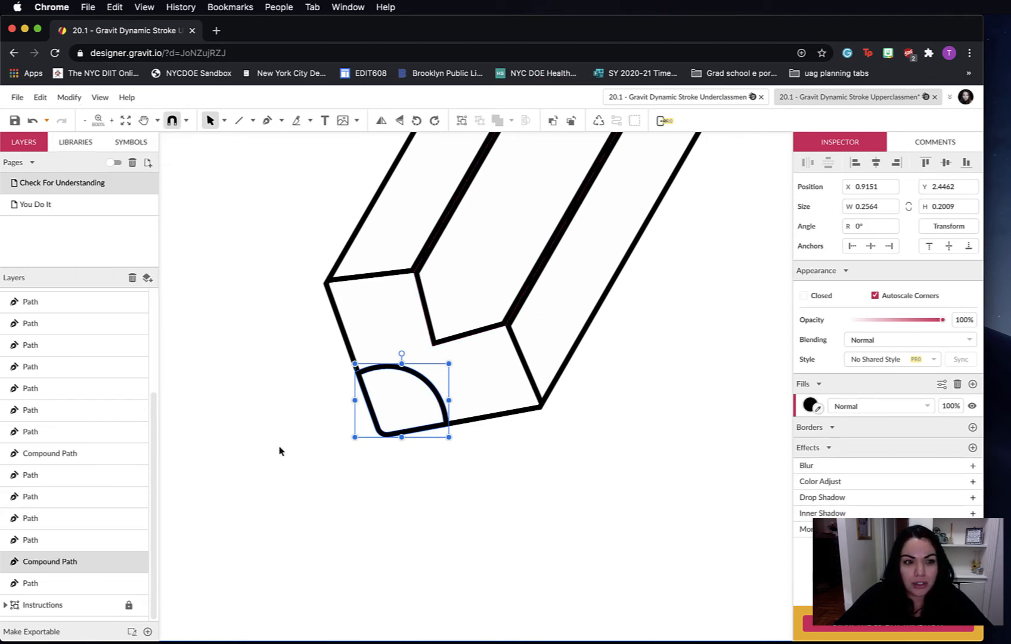
Use the Subselect tool to move the inner arc and lower corner anchors of the pencil tip outline inward, thickening its line
{"action": "left_click", "coordinate": [224, 121]}
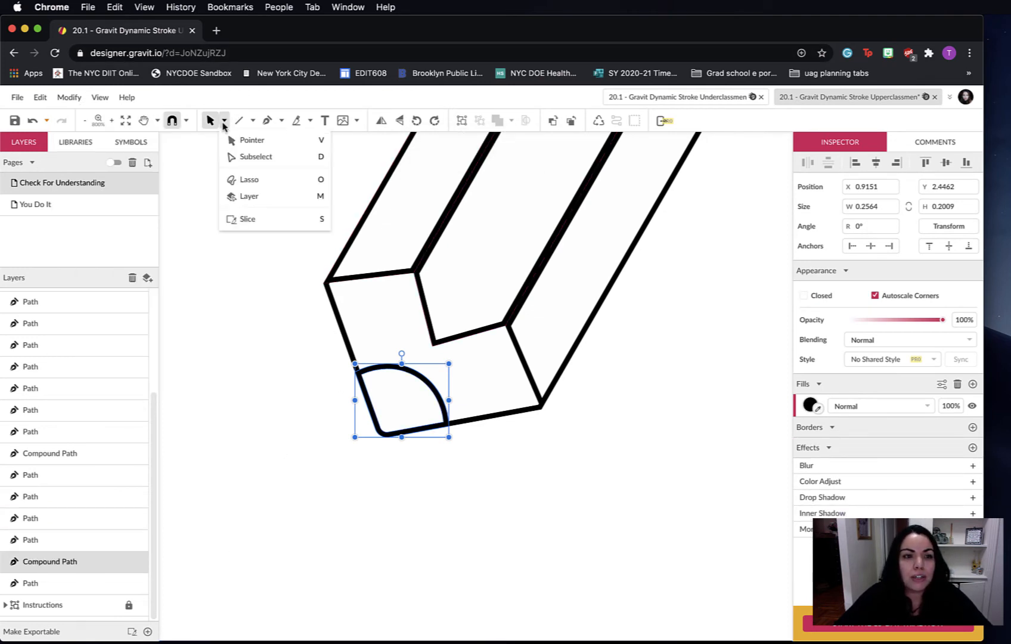
{"action": "left_click", "coordinate": [256, 157]}
{"action": "left_click", "coordinate": [388, 370]}
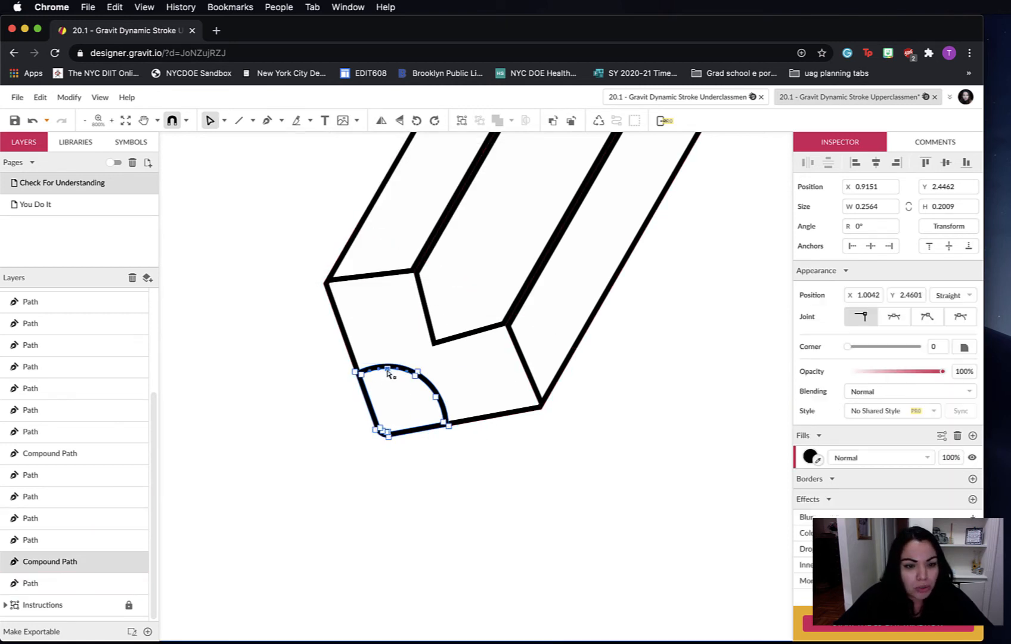
{"action": "left_click_drag", "start_coordinate": [390, 371], "coordinate": [433, 396]}
{"action": "left_click", "coordinate": [415, 380]}
Readjust the anchor at the top of the tip outline's inner arc to even out the curve, and deselect the path
{"action": "left_click", "coordinate": [388, 375]}
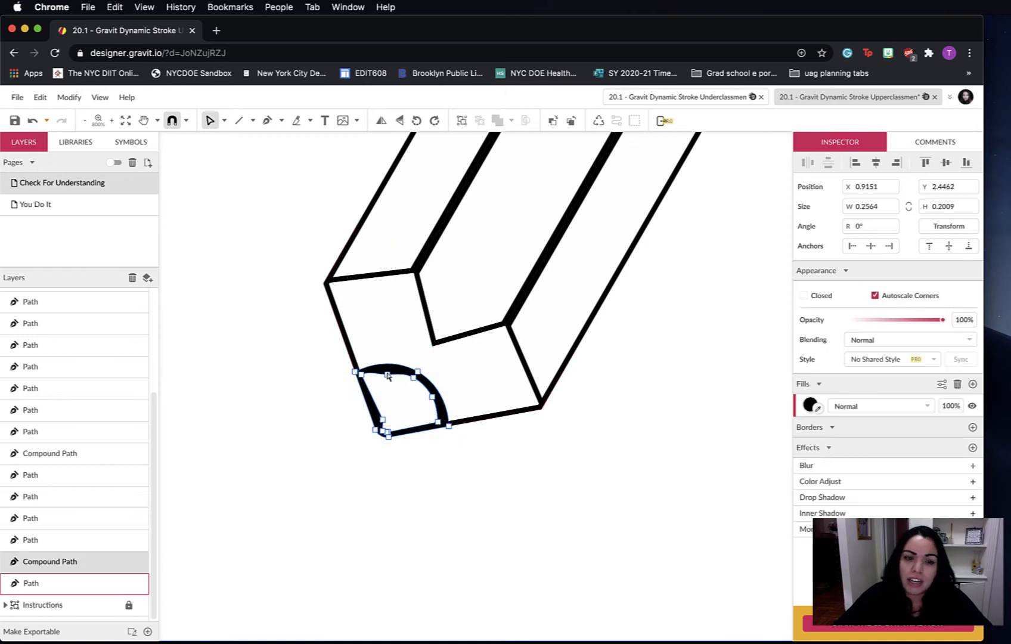
{"action": "left_click", "coordinate": [413, 377]}
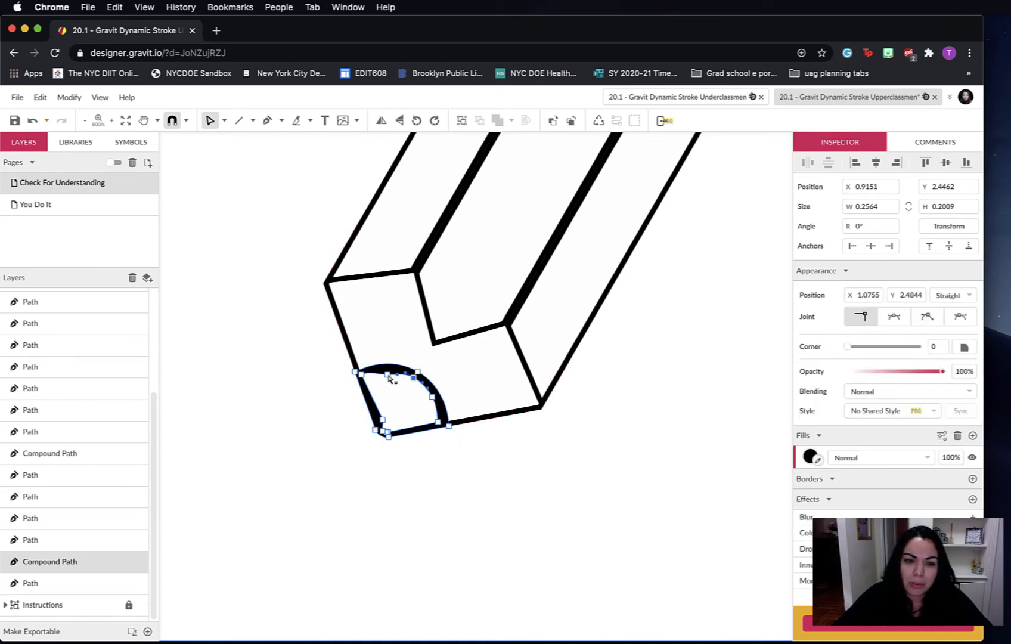
{"action": "left_click", "coordinate": [388, 374]}
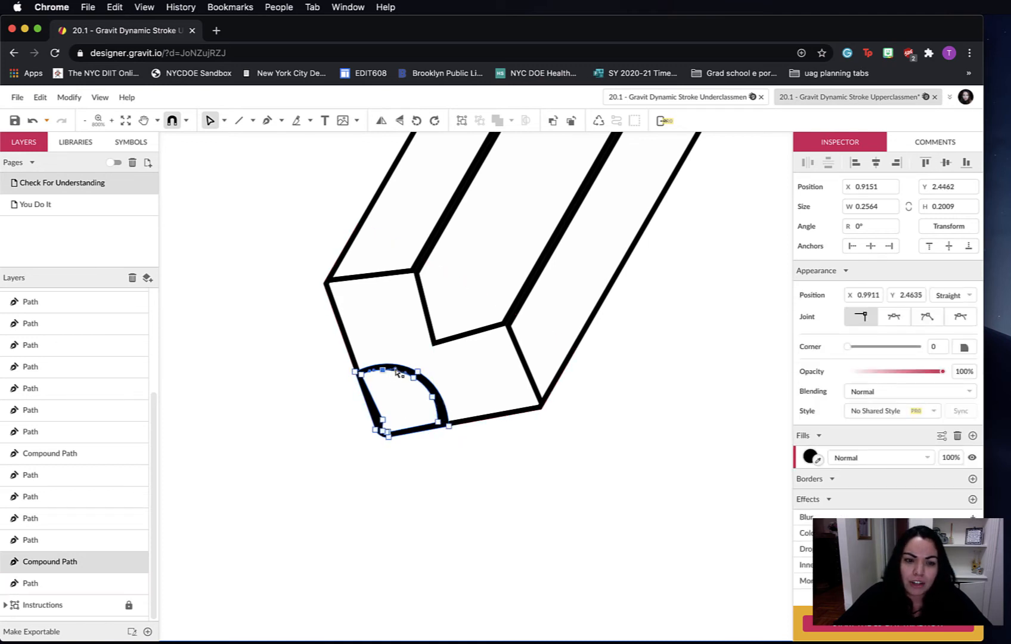
{"action": "left_click", "coordinate": [383, 421]}
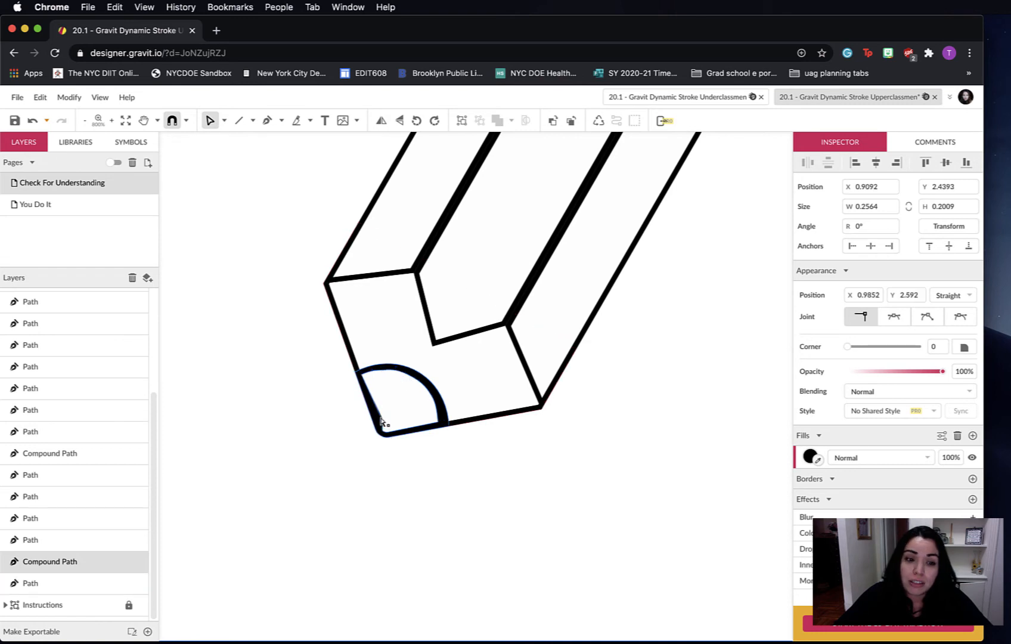
{"action": "left_click", "coordinate": [443, 454]}
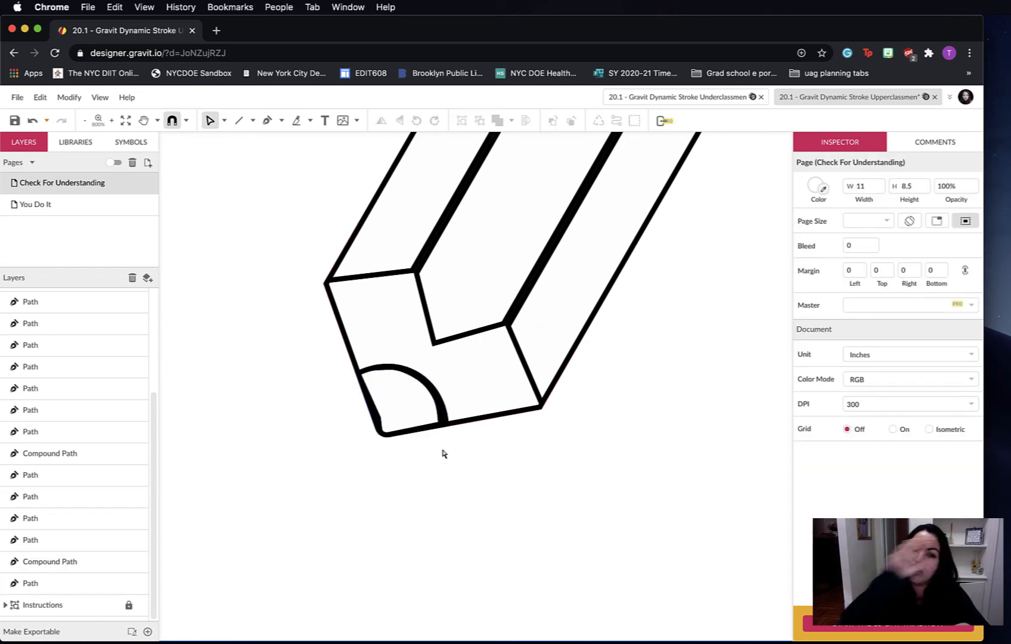
{"action": "key", "text": "super+0"}
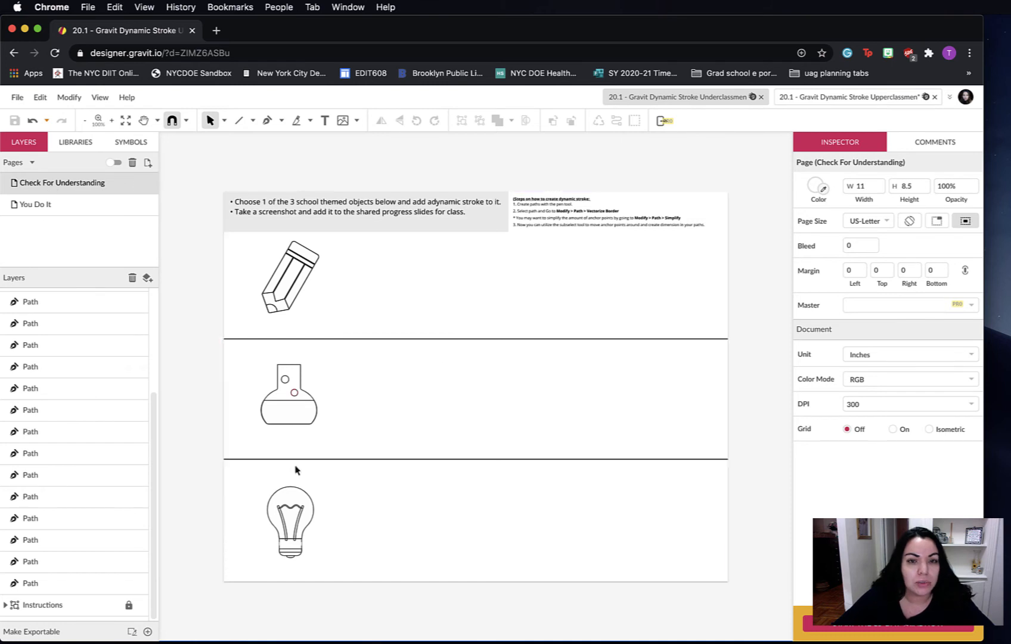
Review the You Do It page of the Upperclassmen document, examining the figure options, written steps and final design area
{"action": "left_click", "coordinate": [33, 205]}
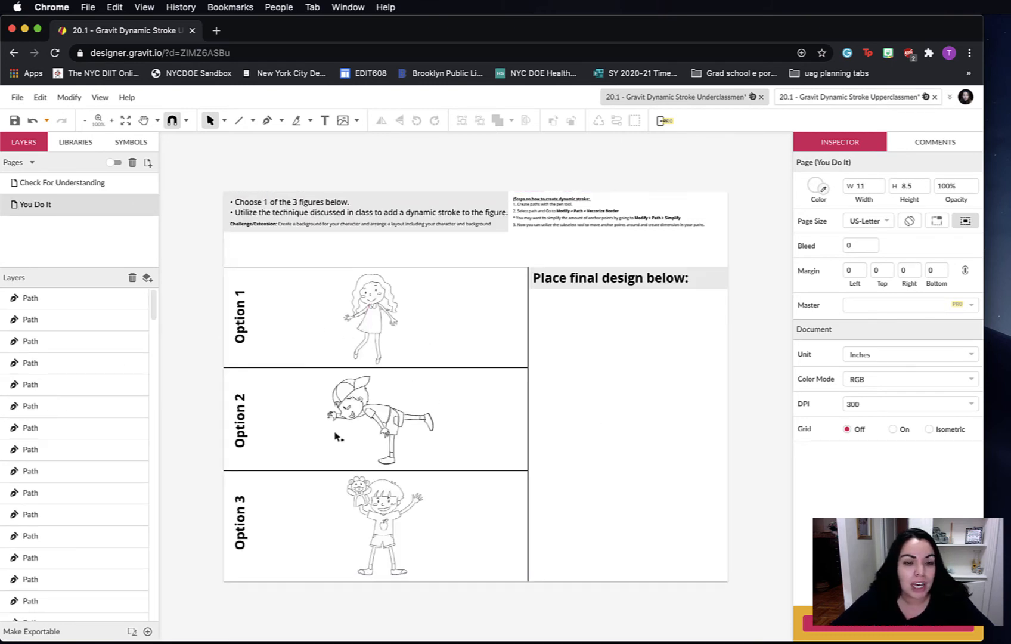
{"action": "left_click", "coordinate": [380, 334]}
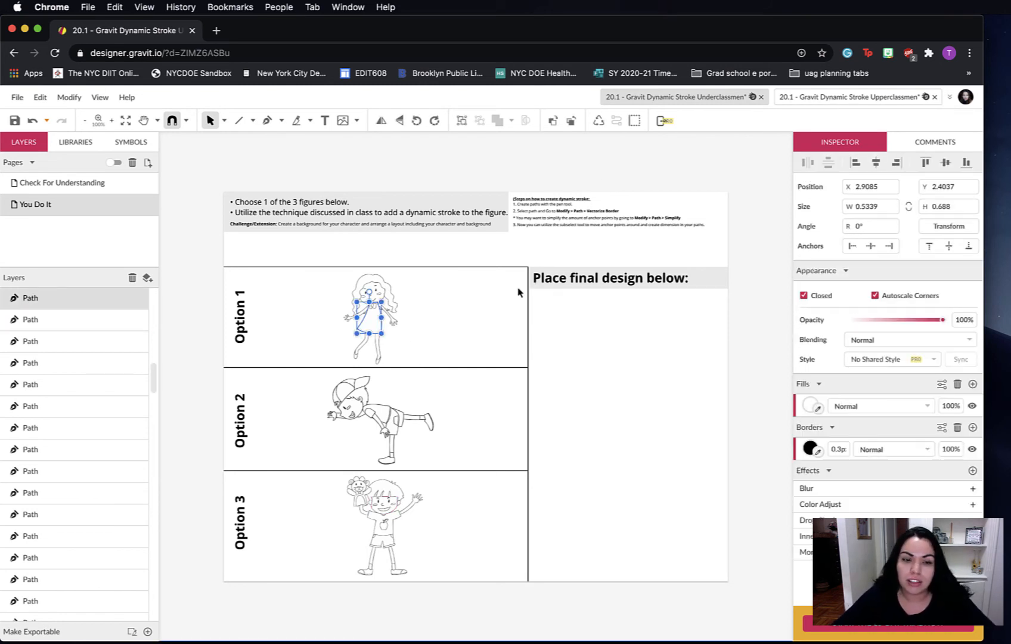
{"action": "key", "text": "super+="}
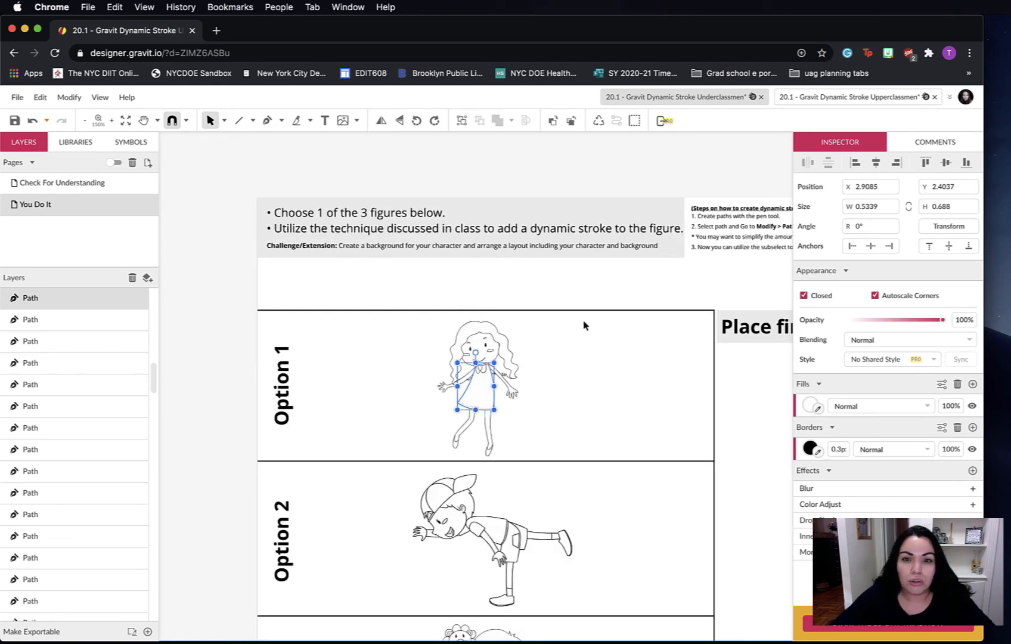
{"action": "key", "text": "space"}
{"action": "left_click_drag", "start_coordinate": [710, 322], "coordinate": [594, 325]}
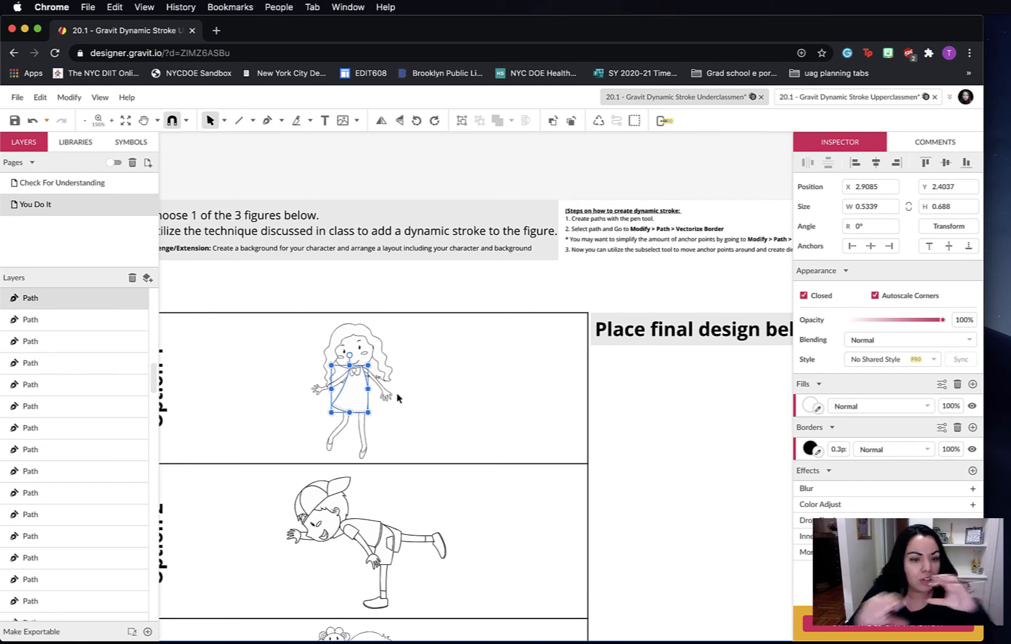
{"action": "key", "text": "super+="}
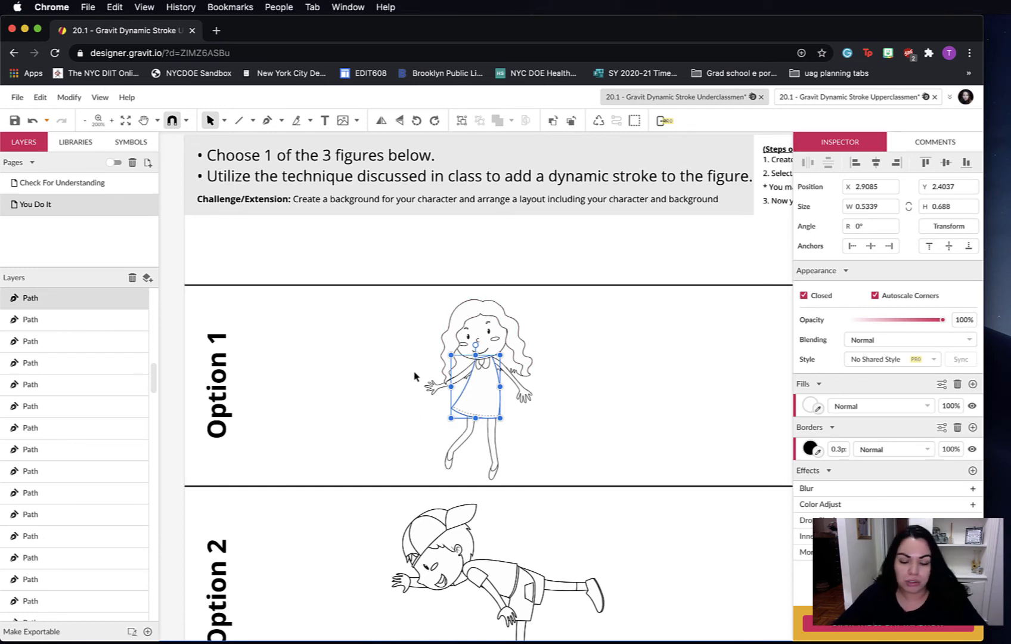
{"action": "key", "text": "super+minus"}
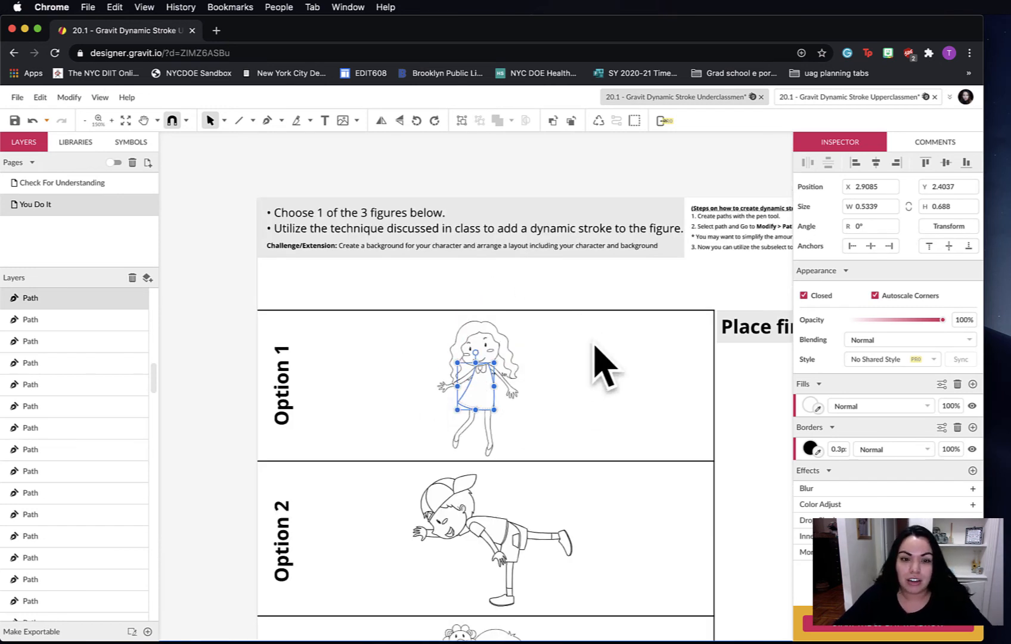
{"action": "key", "text": "space"}
{"action": "left_click_drag", "start_coordinate": [532, 336], "coordinate": [366, 283]}
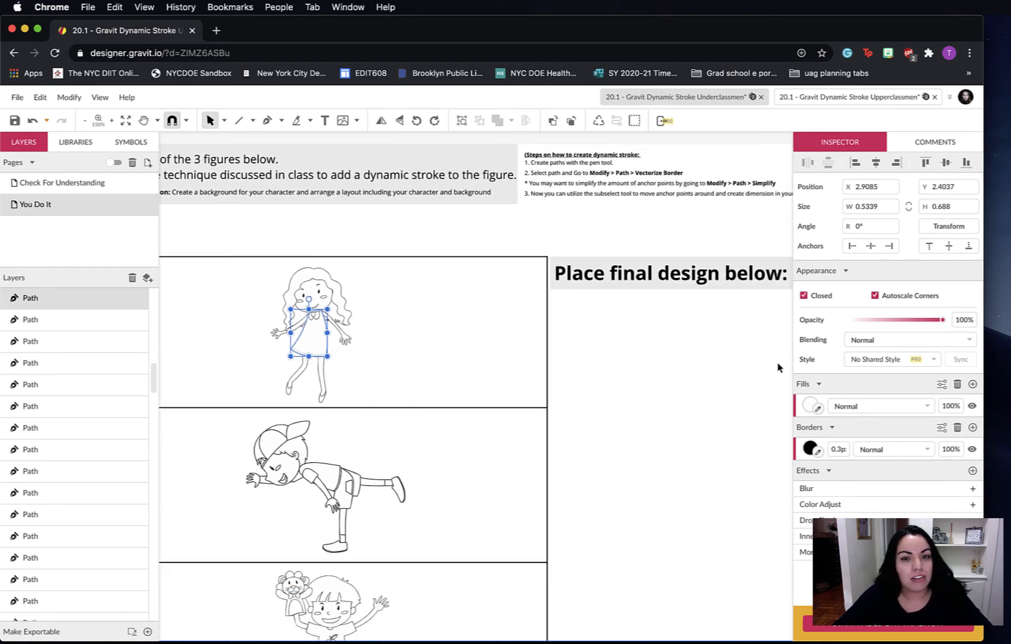
{"action": "key", "text": "space"}
{"action": "left_click_drag", "start_coordinate": [706, 384], "coordinate": [636, 343]}
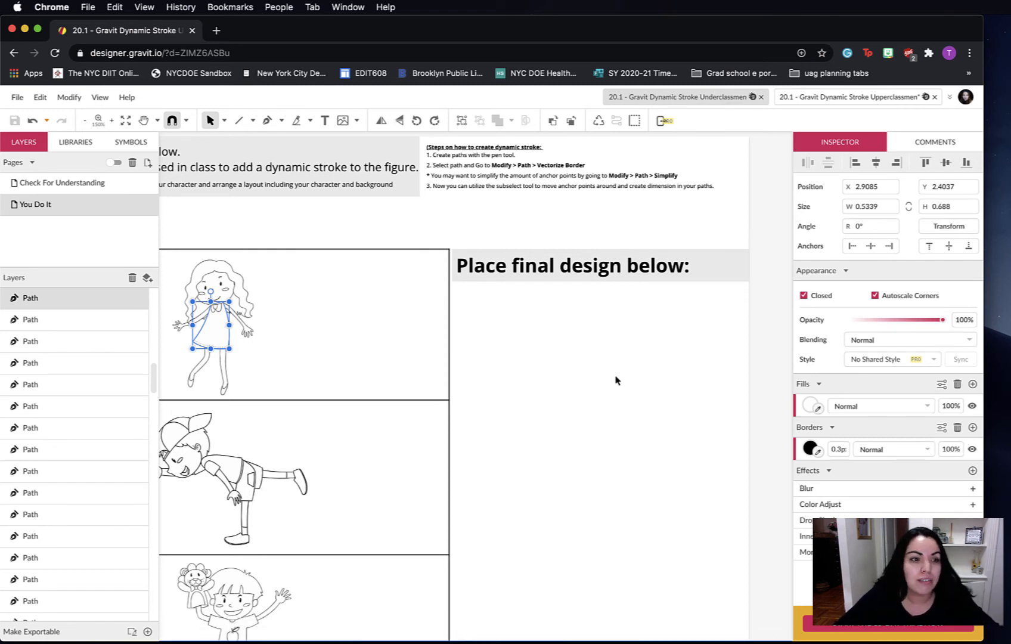
Look over the objects on the Check For Understanding page and return to the final design area on the You Do It page
{"action": "left_click", "coordinate": [54, 180]}
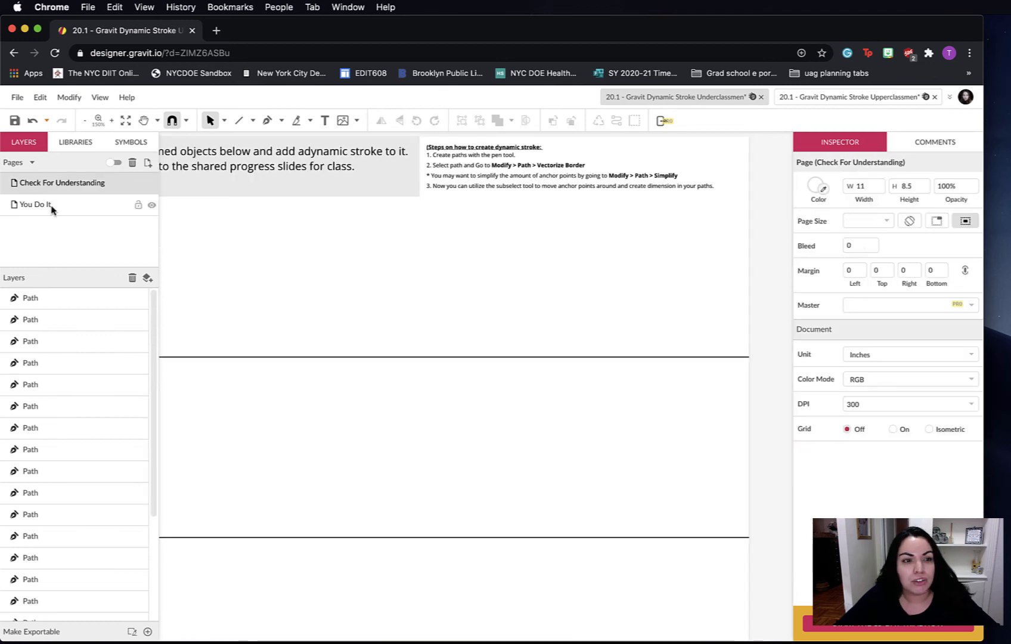
{"action": "key", "text": "space"}
{"action": "left_click_drag", "start_coordinate": [350, 310], "coordinate": [557, 312]}
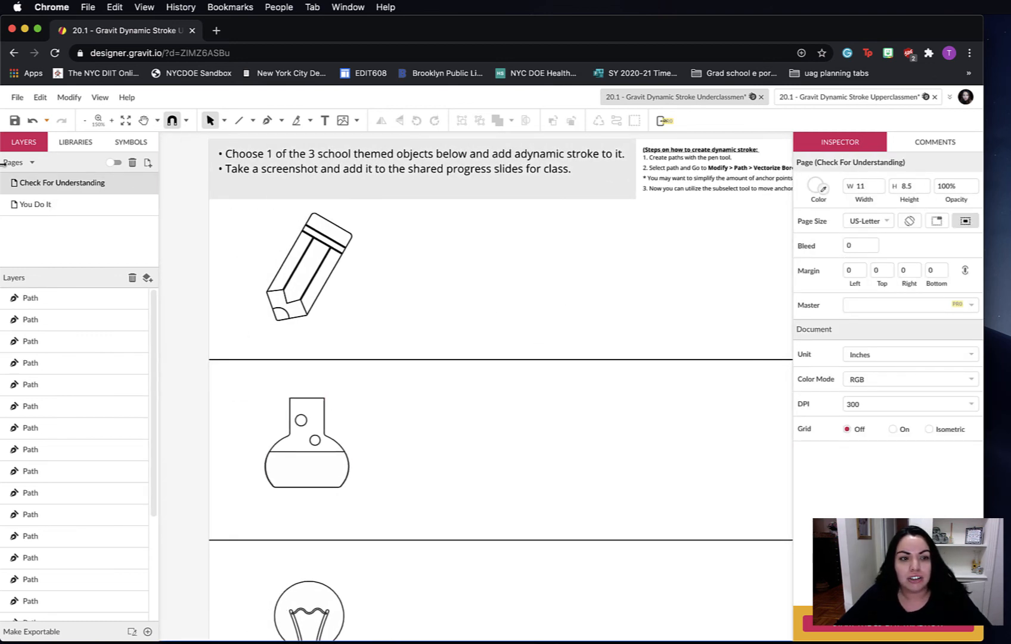
{"action": "left_click", "coordinate": [52, 206]}
{"action": "scroll", "coordinate": [564, 334], "scroll_direction": "right", "scroll_amount": 5}
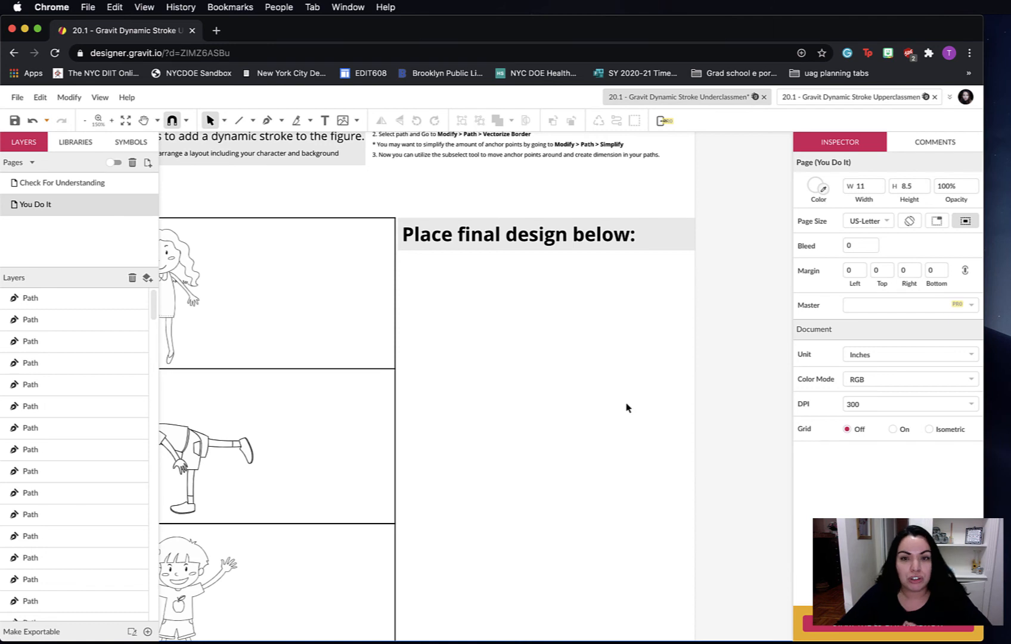
Switch to the Underclassmen document and examine its You Do It page, including the figures to recreate and the final design area
{"action": "left_click", "coordinate": [856, 97]}
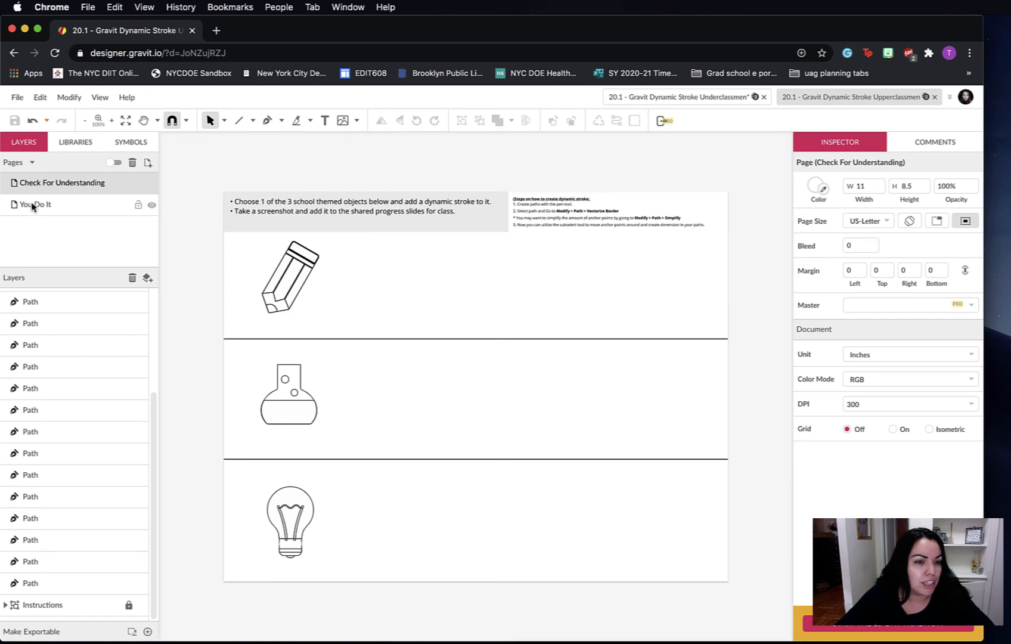
{"action": "left_click", "coordinate": [33, 205]}
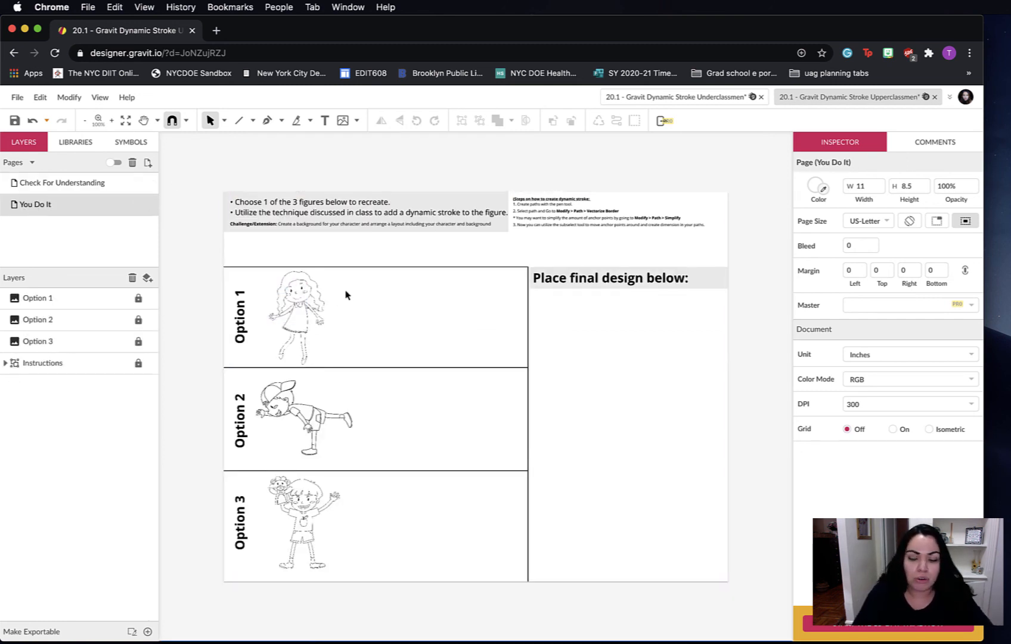
{"action": "key", "text": "super+plus"}
{"action": "left_click_drag", "start_coordinate": [352, 287], "coordinate": [406, 362]}
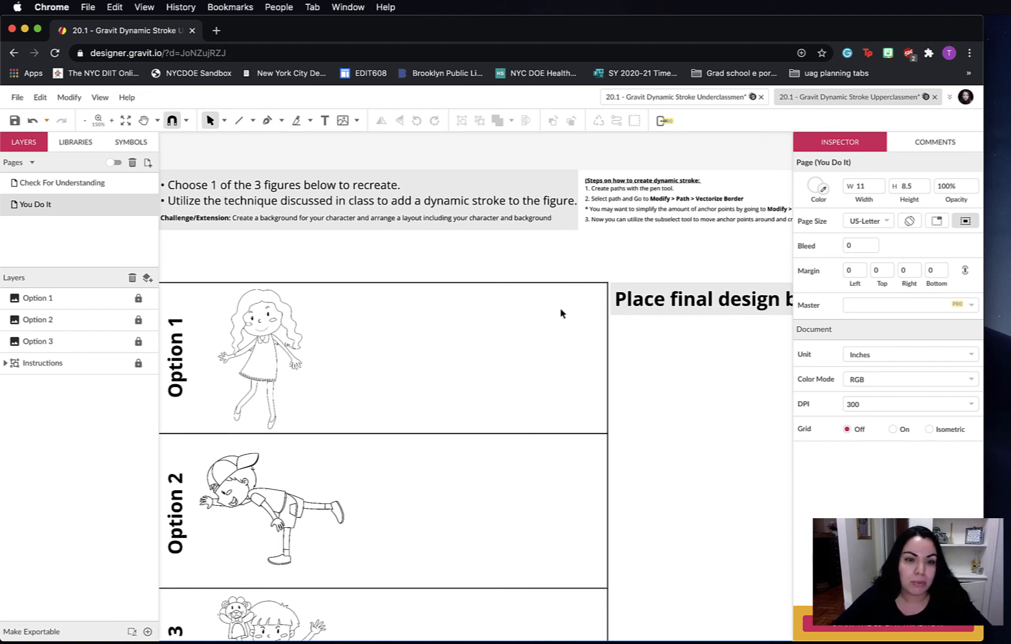
{"action": "left_click_drag", "start_coordinate": [671, 328], "coordinate": [509, 287]}
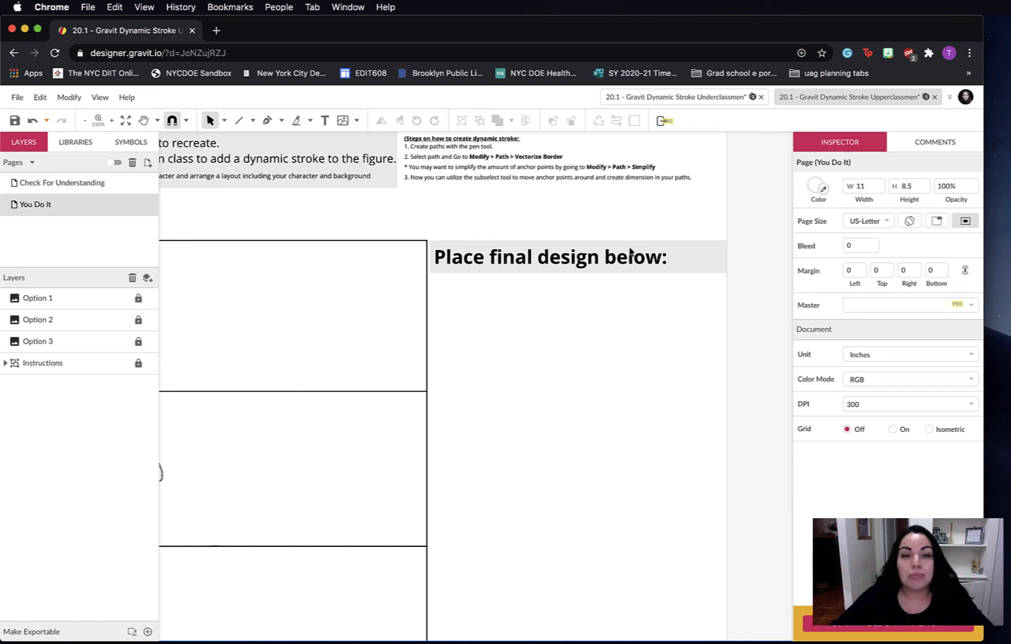
{"action": "left_click_drag", "start_coordinate": [546, 312], "coordinate": [604, 303]}
{"action": "key", "text": "super+0"}
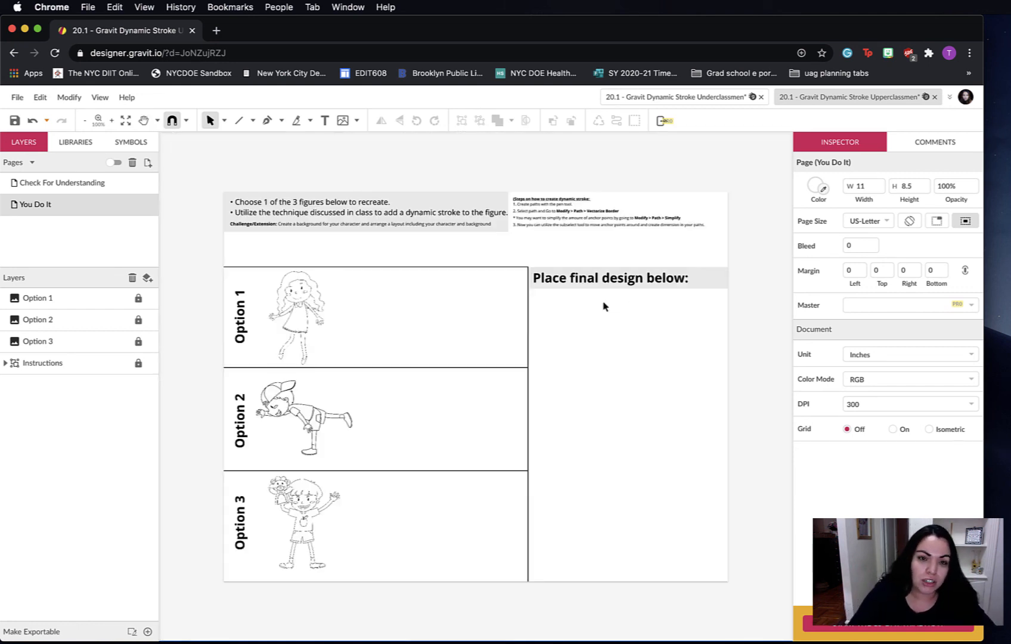